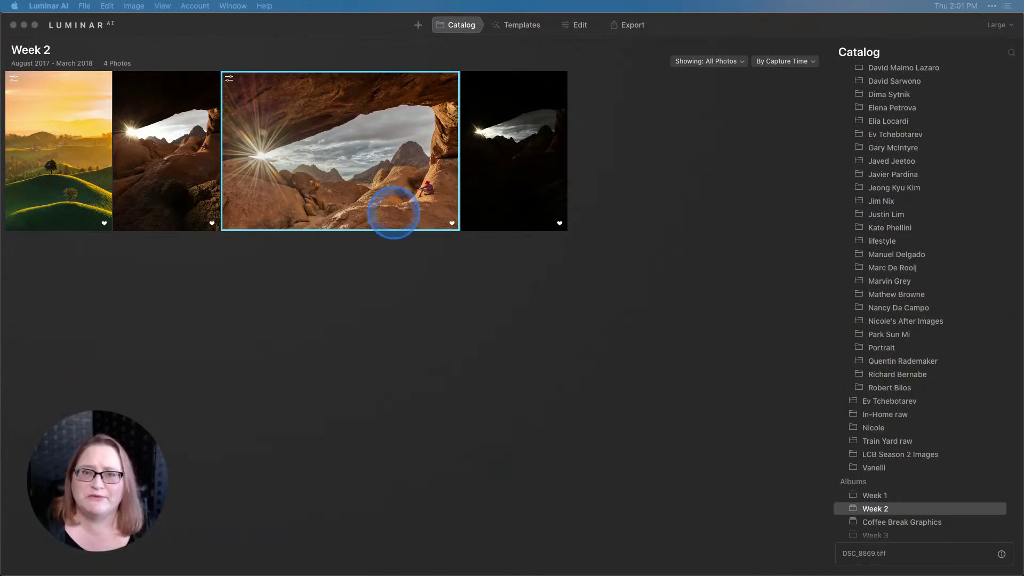
Open the edited arch photo large and compare it before/after with the original.
double_click(390, 204)
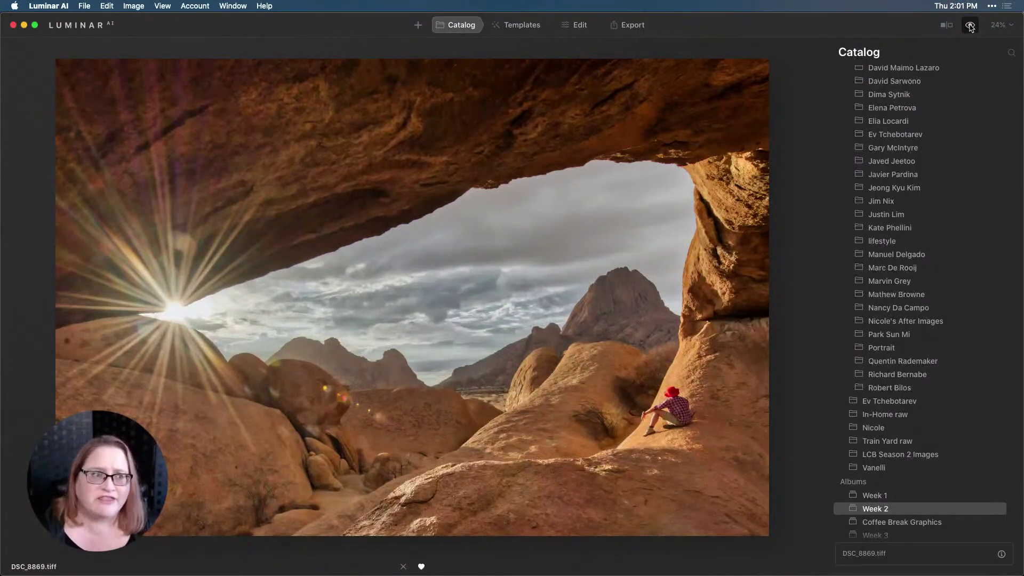
click(971, 26)
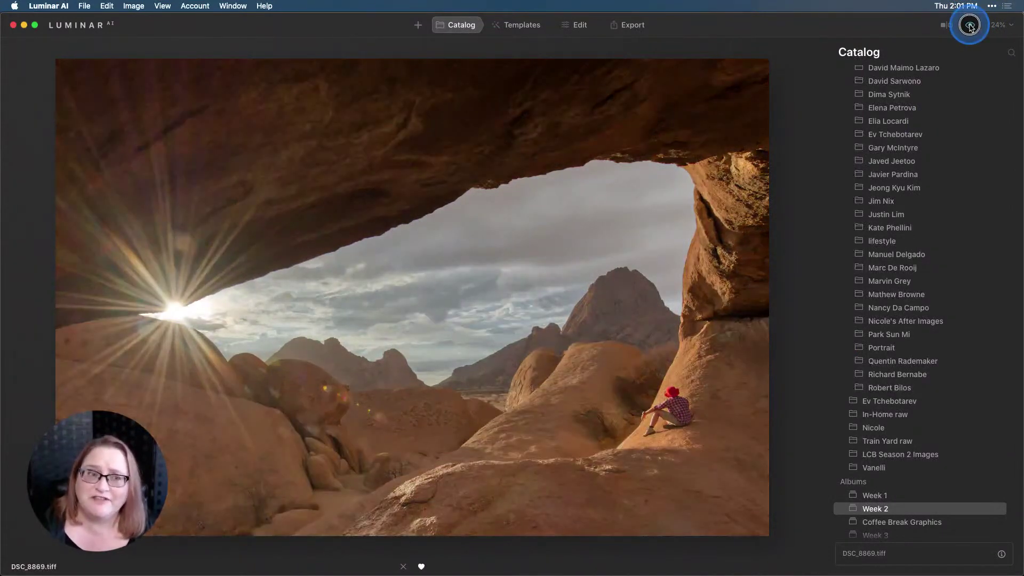
click(971, 27)
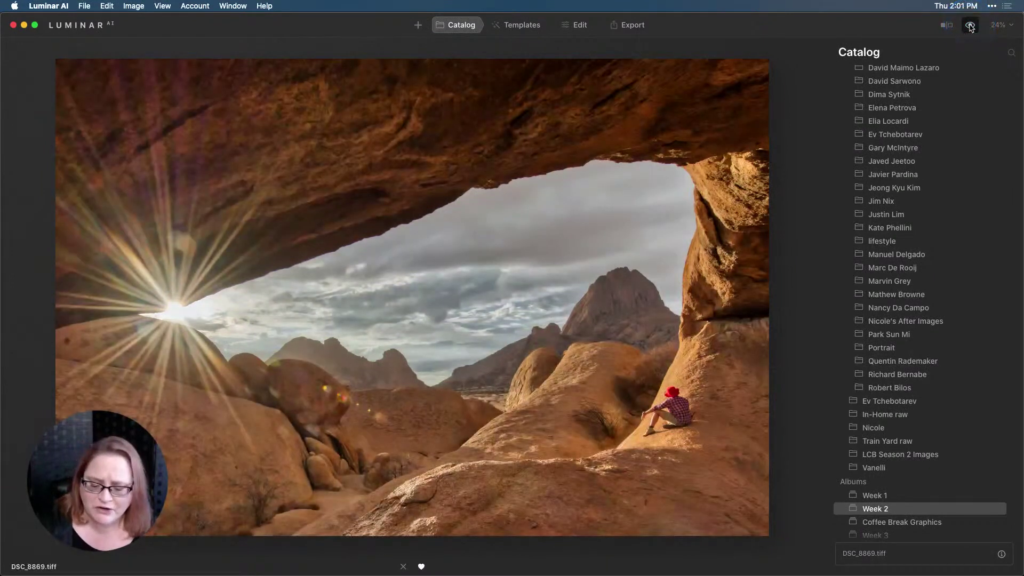
key(g)
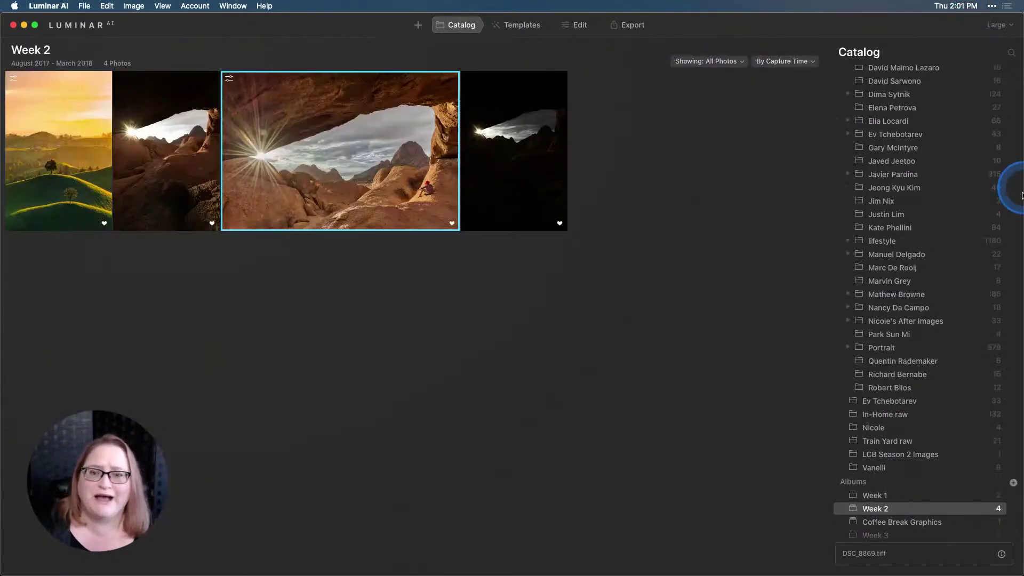
View raw bracket DSC_8869.NEF full-size, then step to the dark DSC_8870.NEF.
click(181, 154)
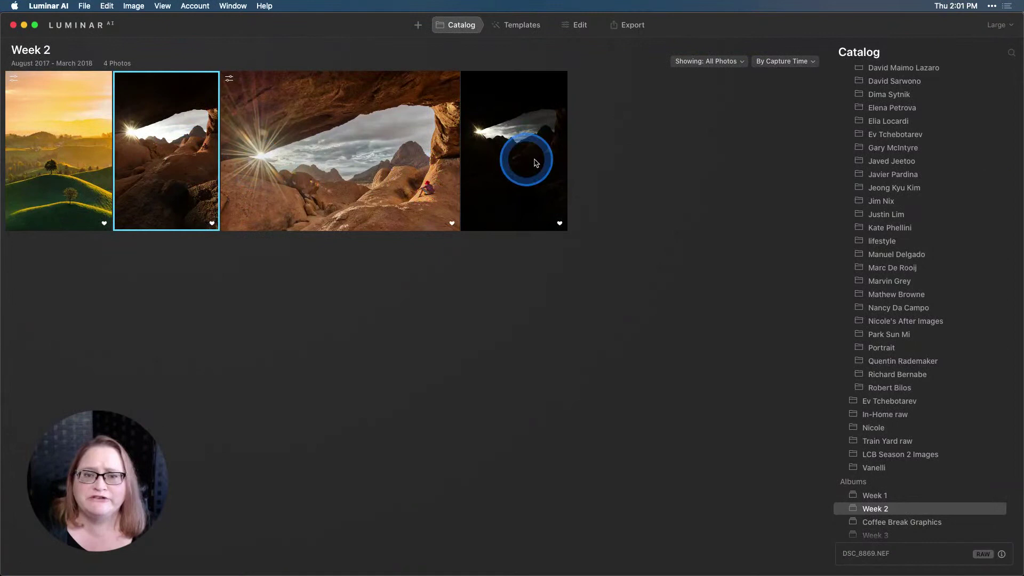
double_click(129, 159)
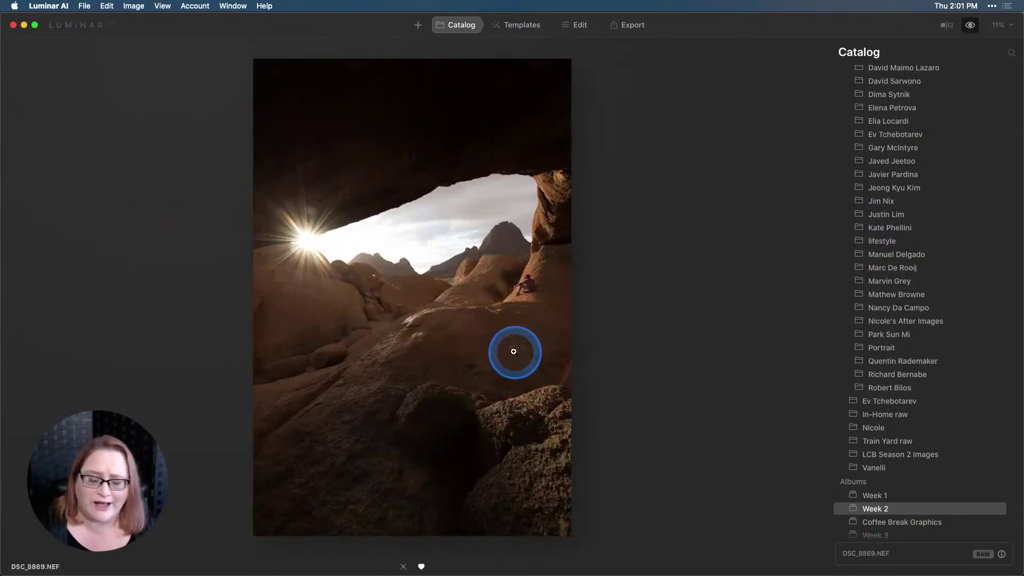
key(Right)
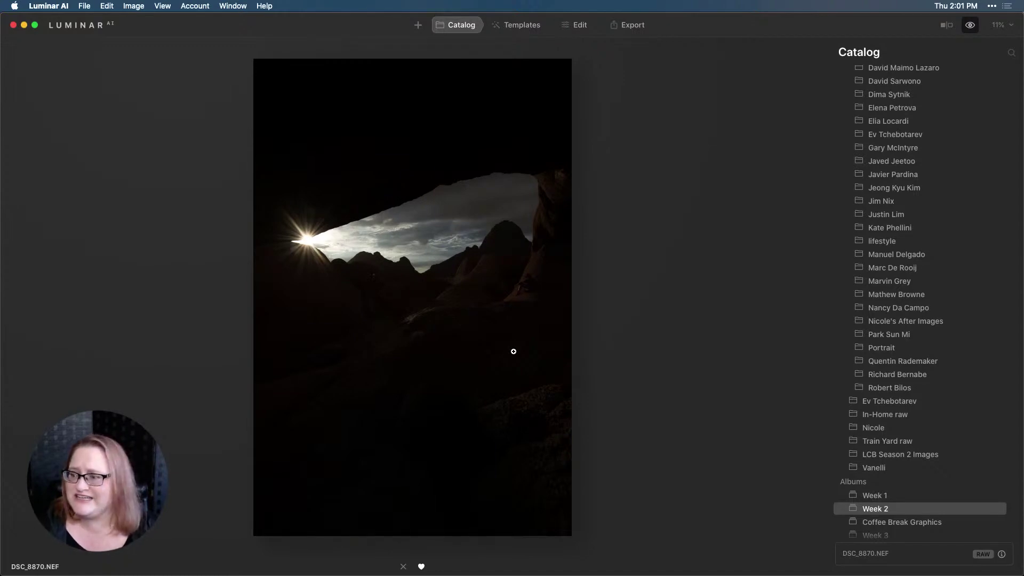
mouse_move(496, 350)
mouse_down()
mouse_move(508, 427)
mouse_move(503, 406)
mouse_move(263, 256)
mouse_move(184, 163)
mouse_up()
Select DSC_8869.NEF plus the dark fourth bracket and open both in Aurora HDR.
double_click(502, 406)
click(184, 163)
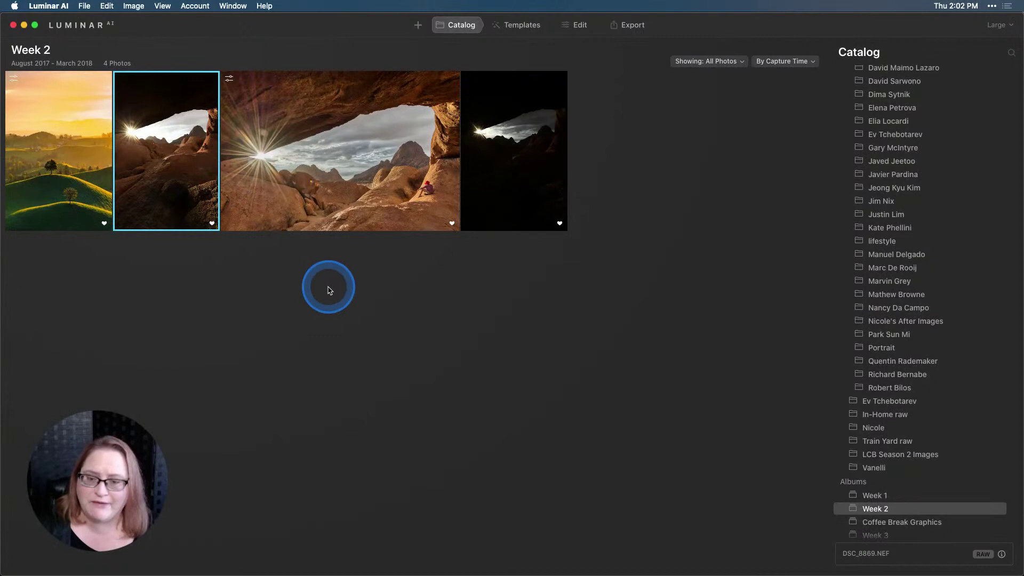
super+click(532, 166)
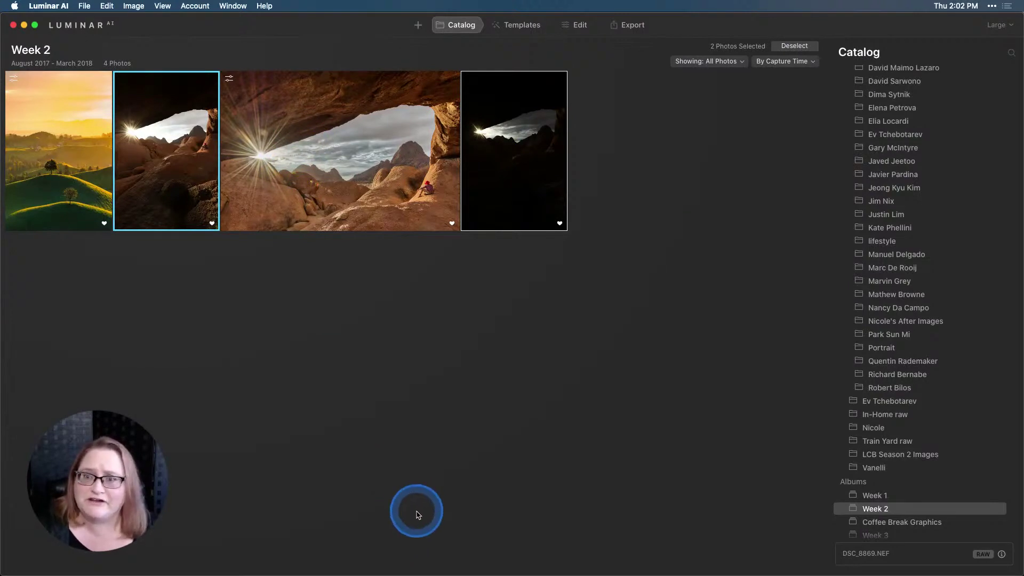
right_click(499, 133)
mouse_move(502, 139)
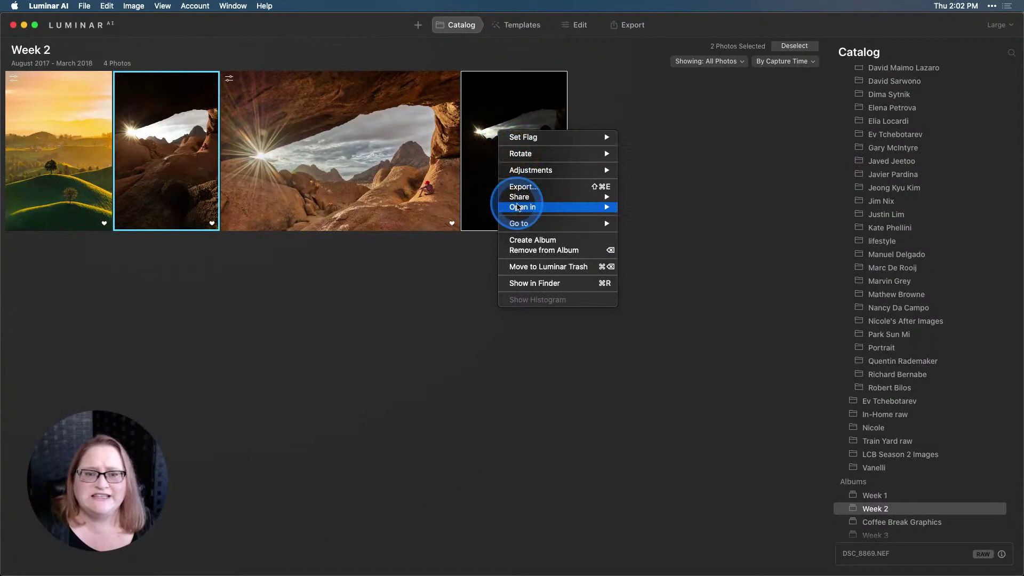
mouse_move(517, 207)
click(660, 207)
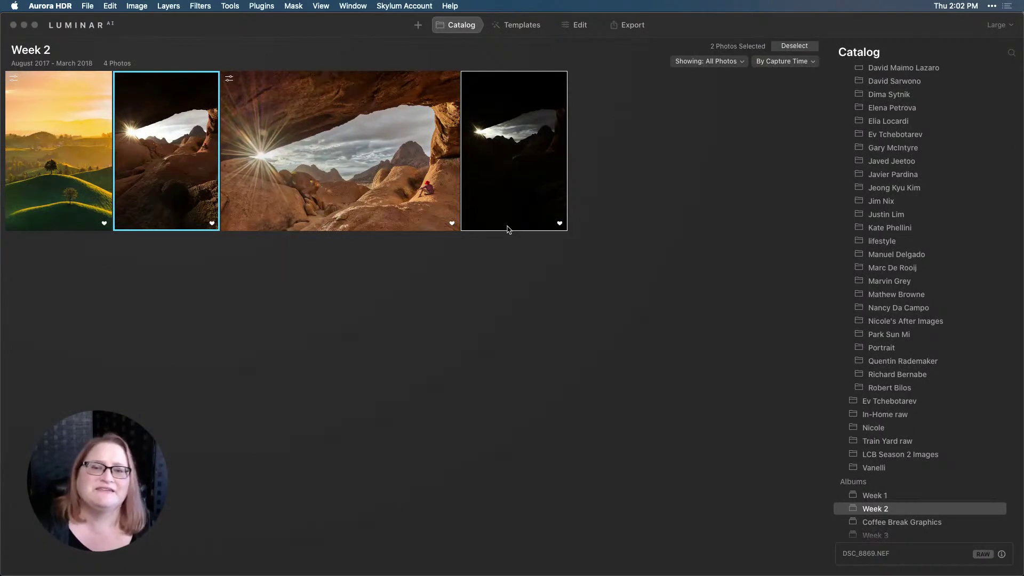
Enable Auto Alignment for the two-bracket merge and reveal the advanced merge options.
click(527, 242)
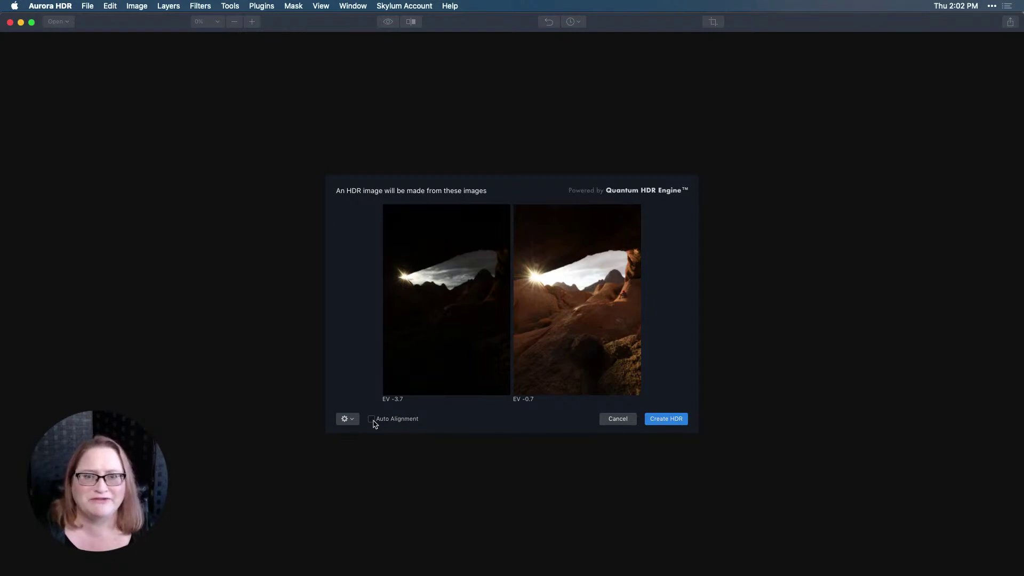
click(373, 419)
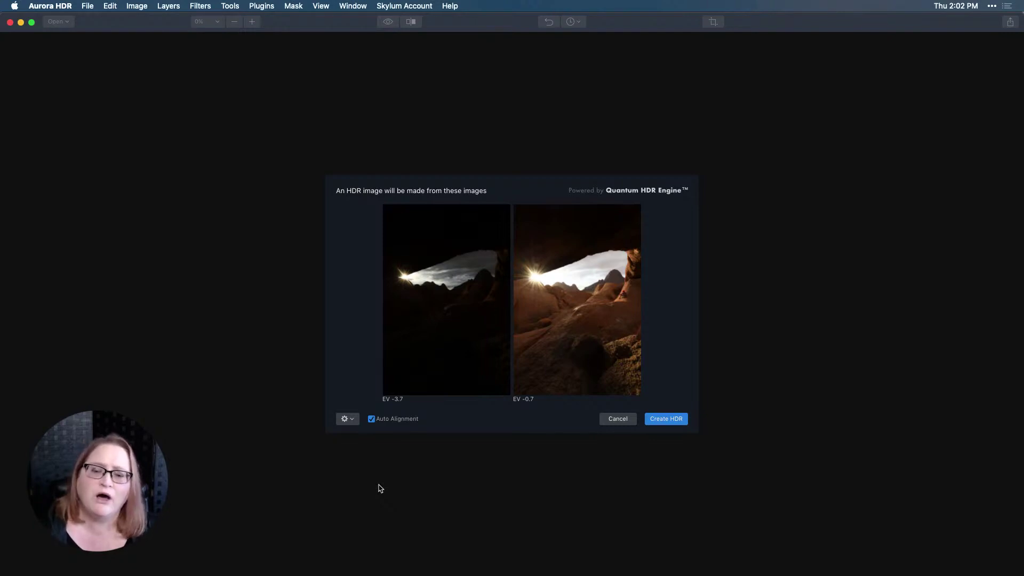
click(380, 488)
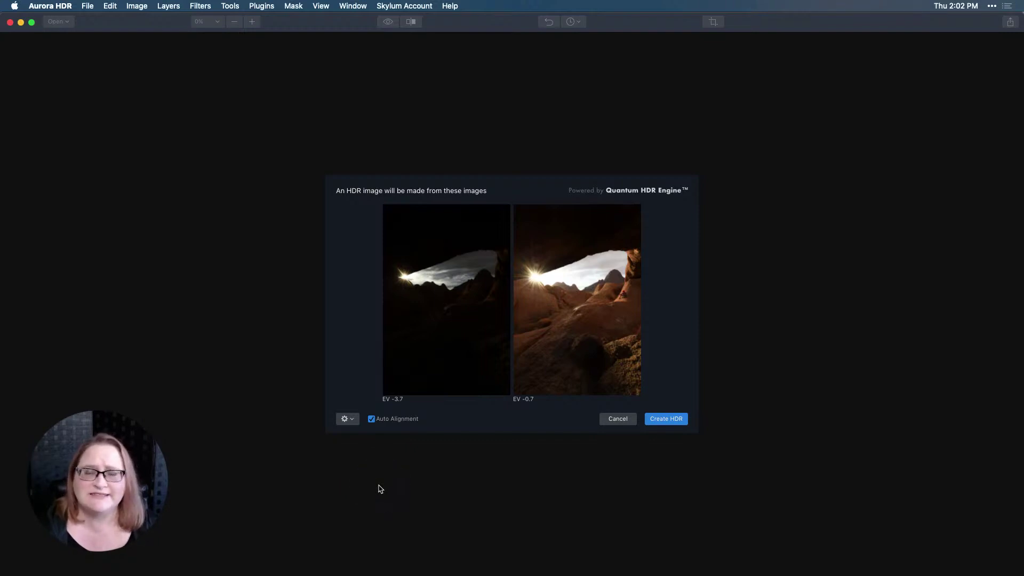
click(345, 420)
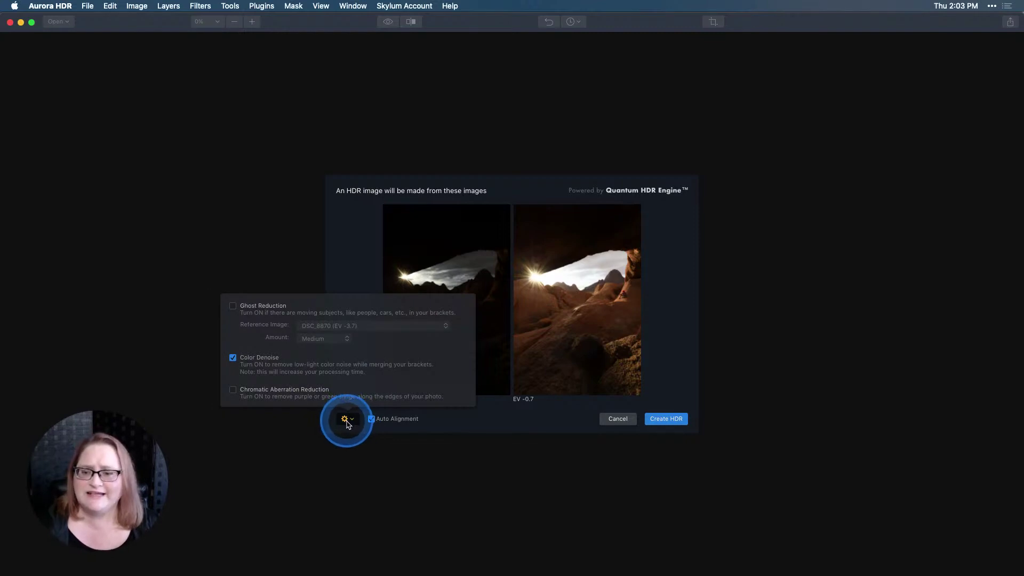
Turn on Chromatic Aberration Reduction, leave Ghost Reduction off, and close the merge options.
click(235, 392)
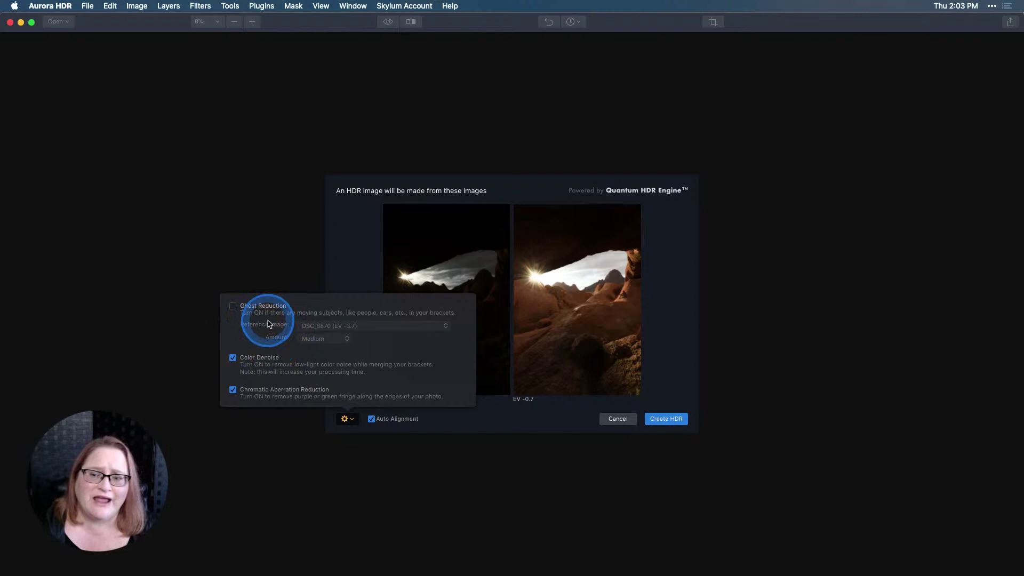
click(263, 308)
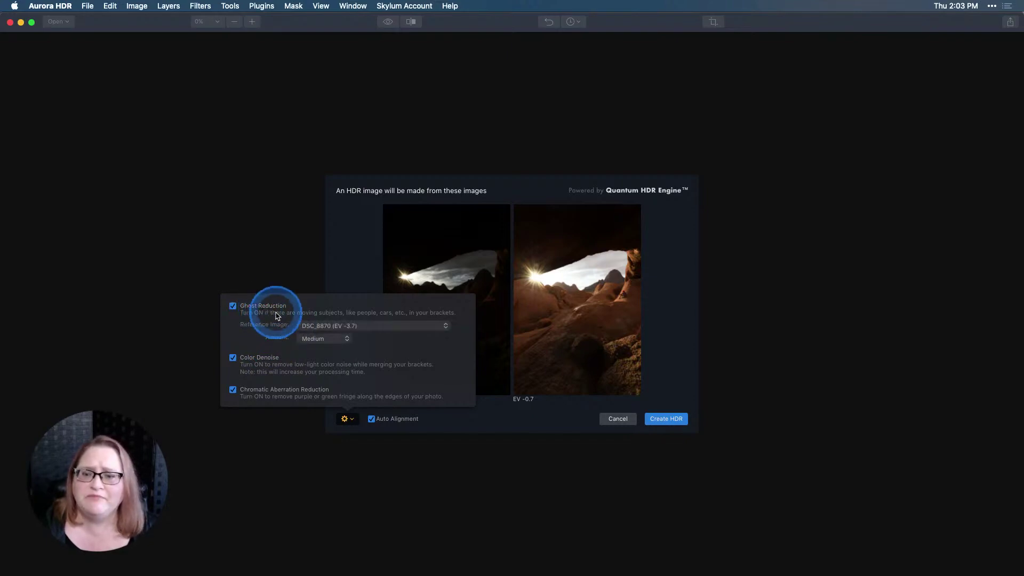
click(310, 344)
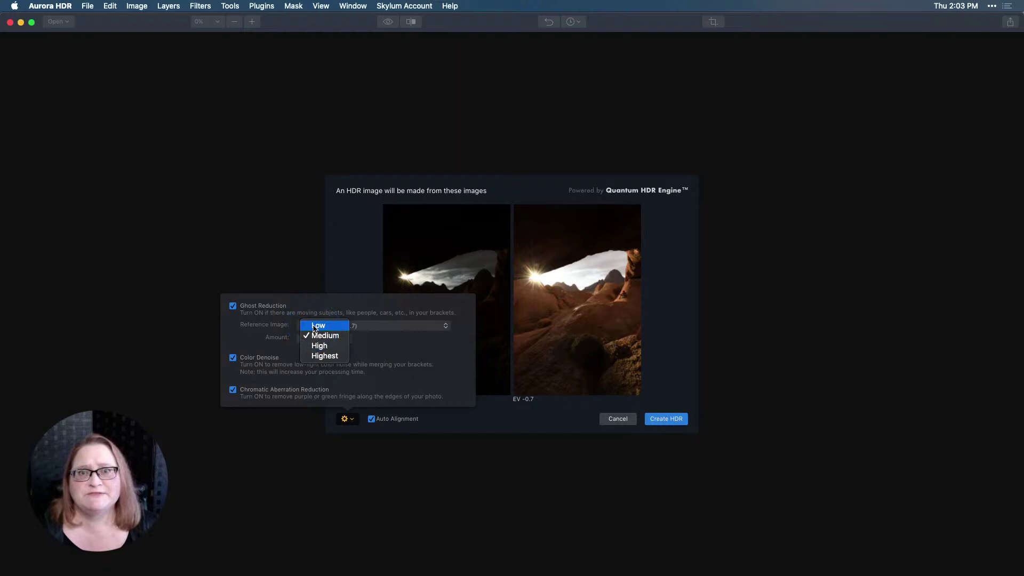
click(318, 326)
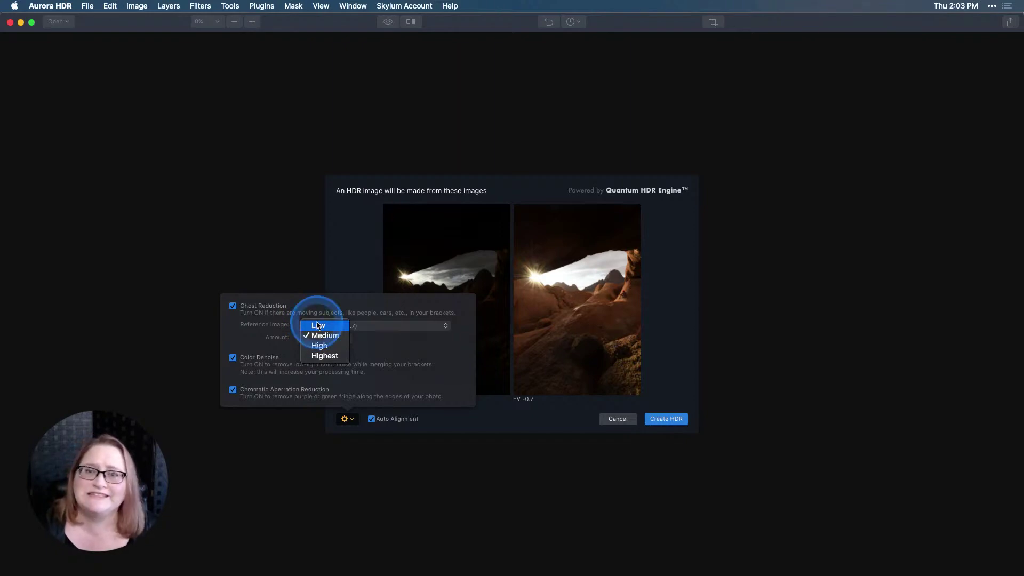
click(236, 310)
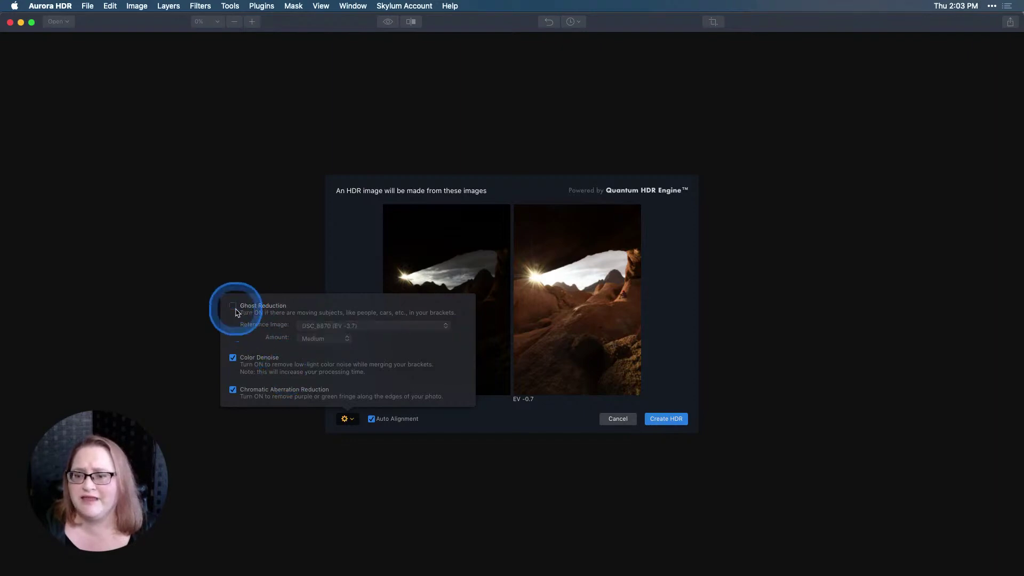
click(522, 419)
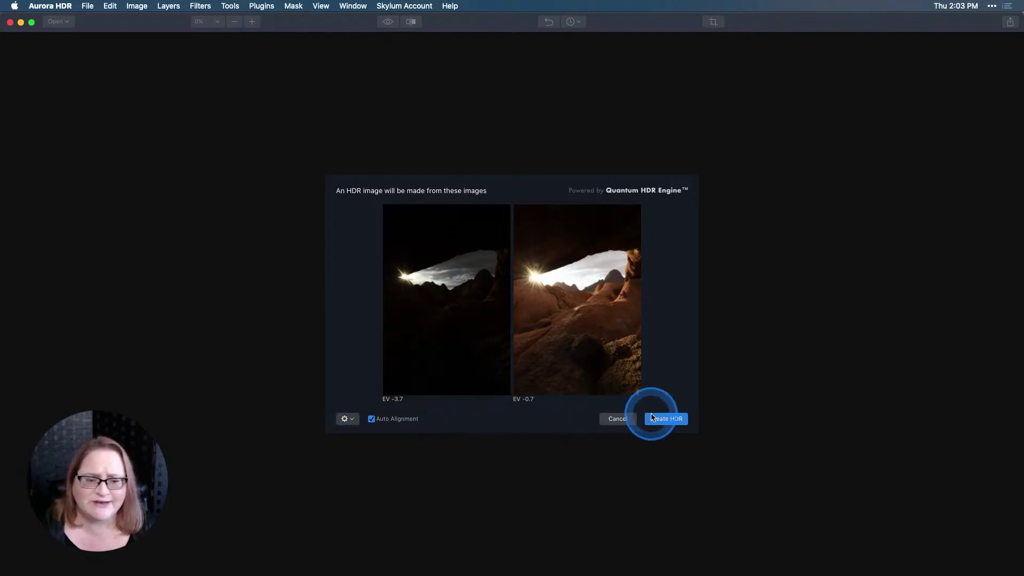
Create the HDR from both brackets and let it load in the editor.
click(667, 419)
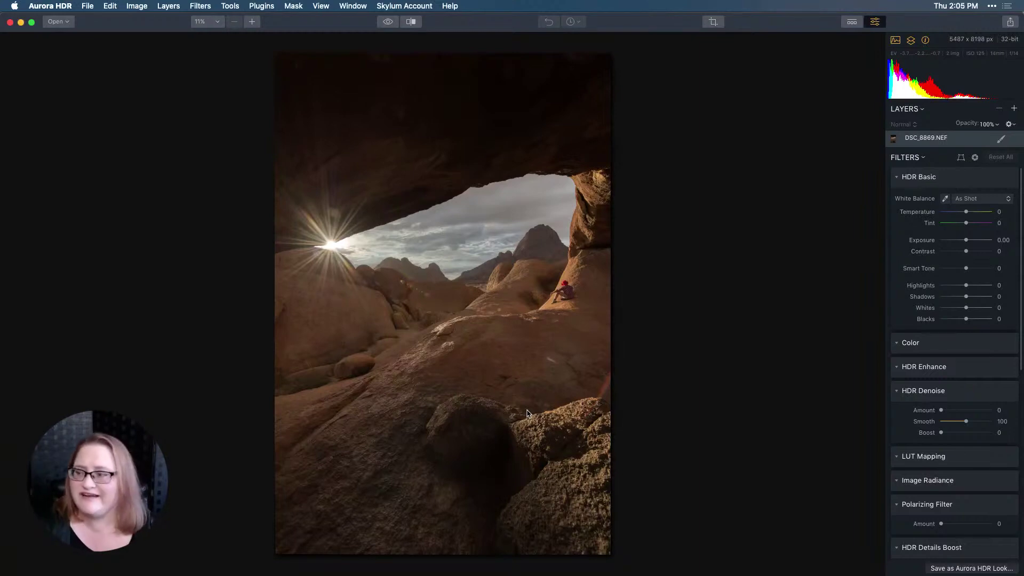
Lower HDR Basic Highlights to -25 and zoom the photo to 100%.
drag(528, 414, 548, 413)
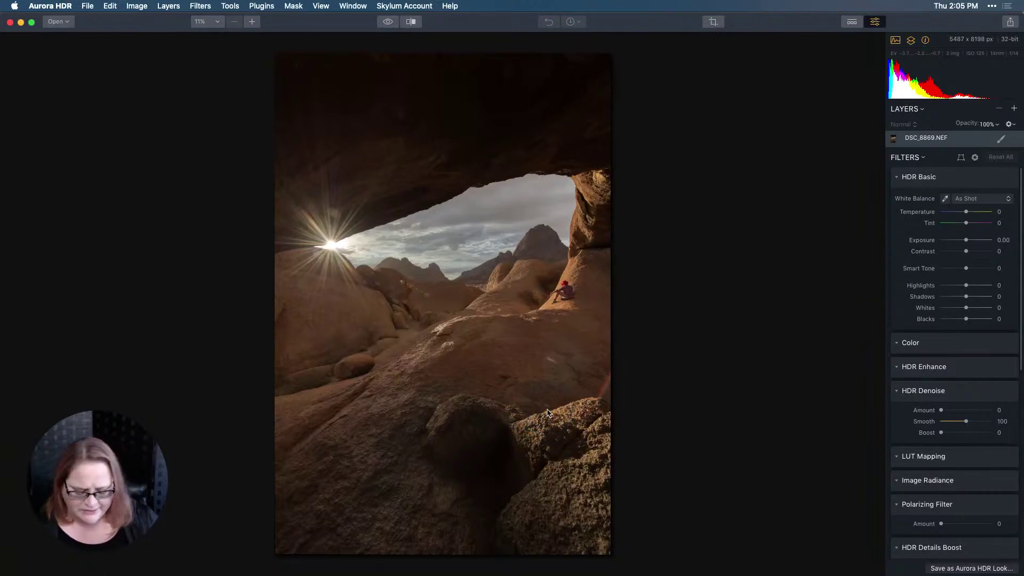
mouse_move(613, 330)
mouse_down()
mouse_move(628, 322)
mouse_move(578, 216)
mouse_move(605, 337)
mouse_move(413, 205)
mouse_move(506, 278)
mouse_move(586, 206)
mouse_move(386, 244)
mouse_move(472, 251)
mouse_move(591, 142)
mouse_move(283, 247)
mouse_move(608, 348)
mouse_move(328, 118)
mouse_move(585, 241)
mouse_move(880, 235)
mouse_move(979, 271)
mouse_up()
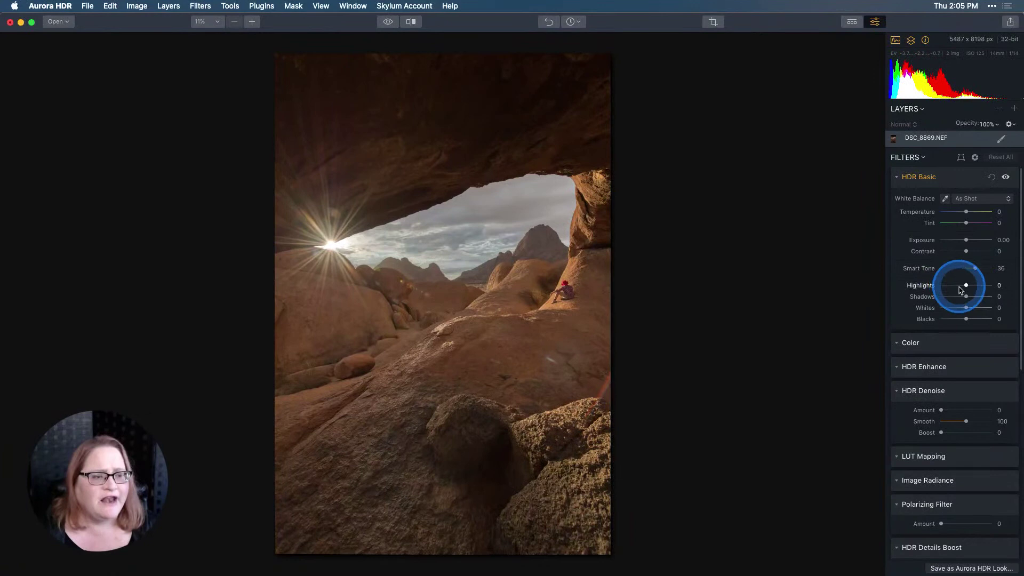
drag(967, 288, 961, 288)
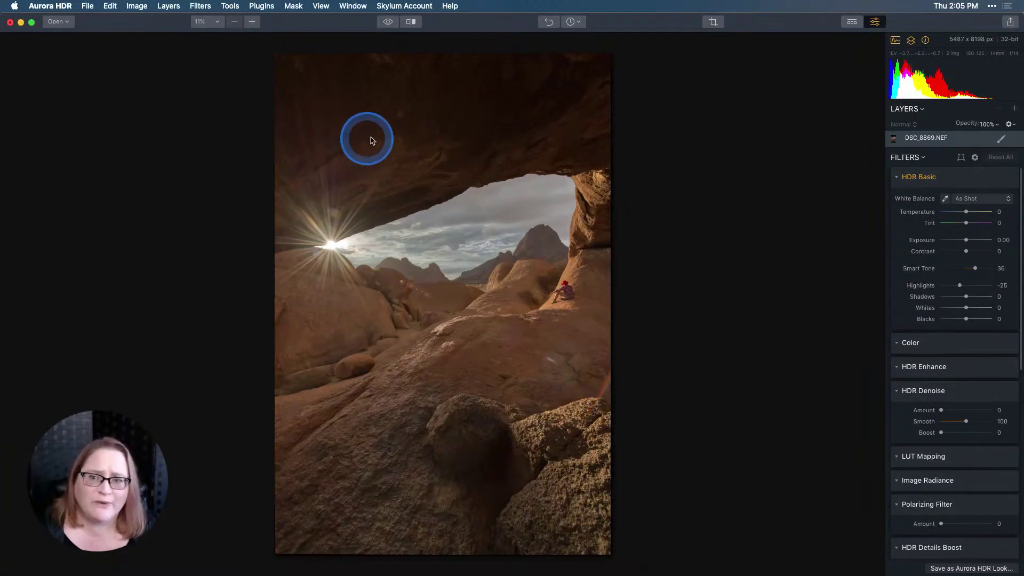
click(470, 125)
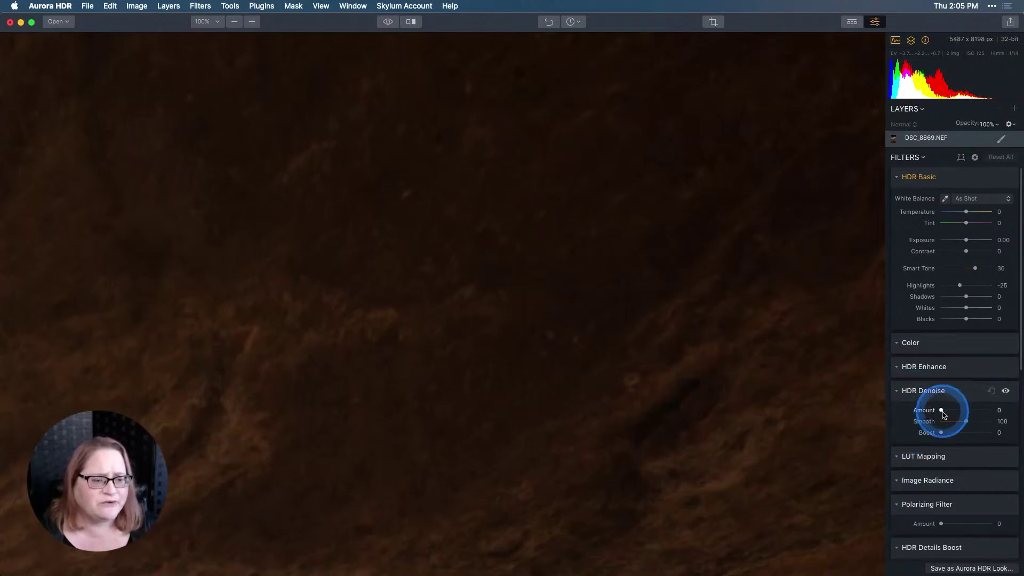
Set the HDR Denoise Amount to 15, keeping Smooth at 100.
drag(942, 412, 950, 413)
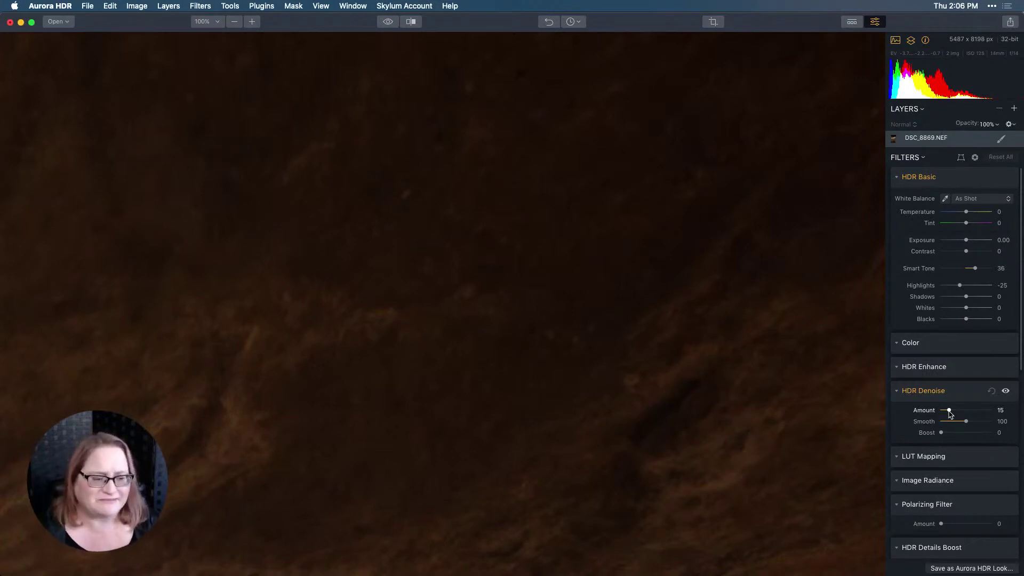
click(949, 417)
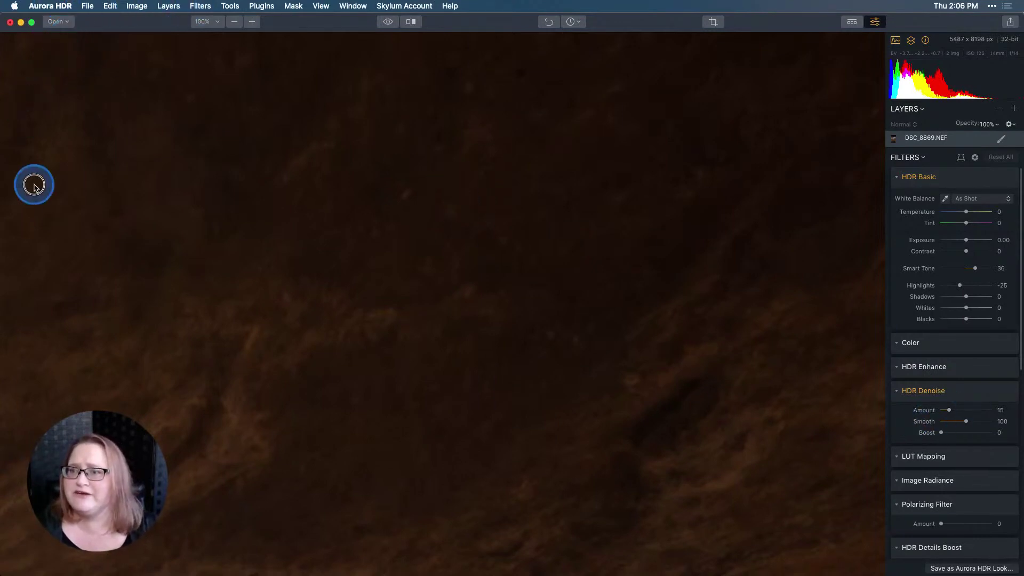
Export the photo as 16-bit TIFF 'DSC_8869-AuroraHDR-2', then return to Luminar AI.
click(89, 6)
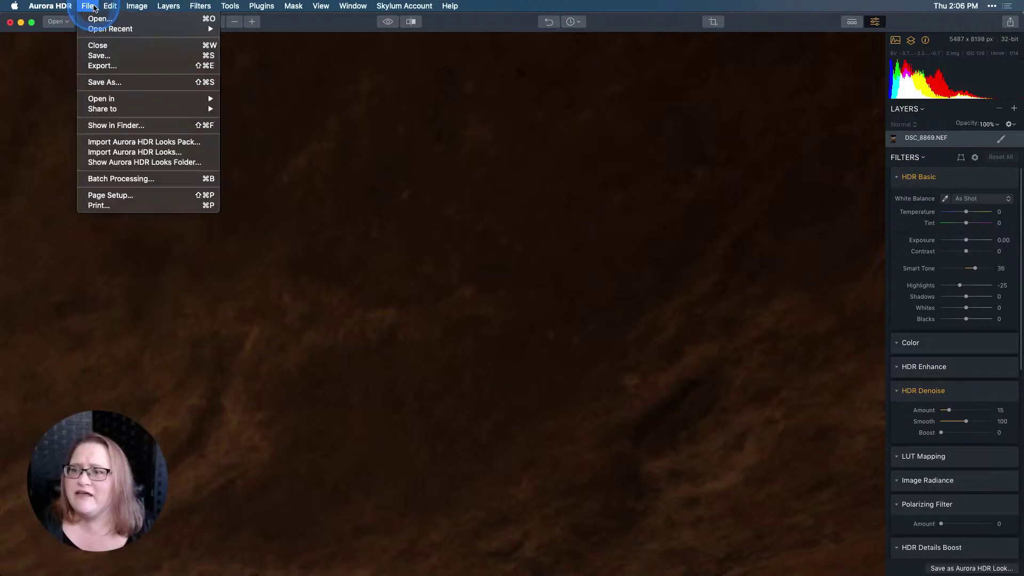
click(110, 66)
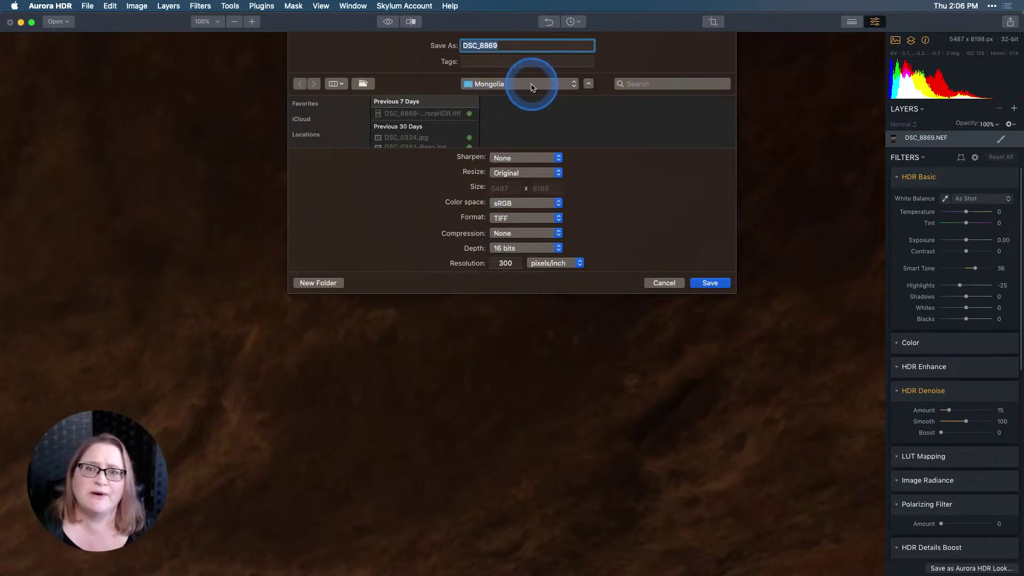
click(518, 46)
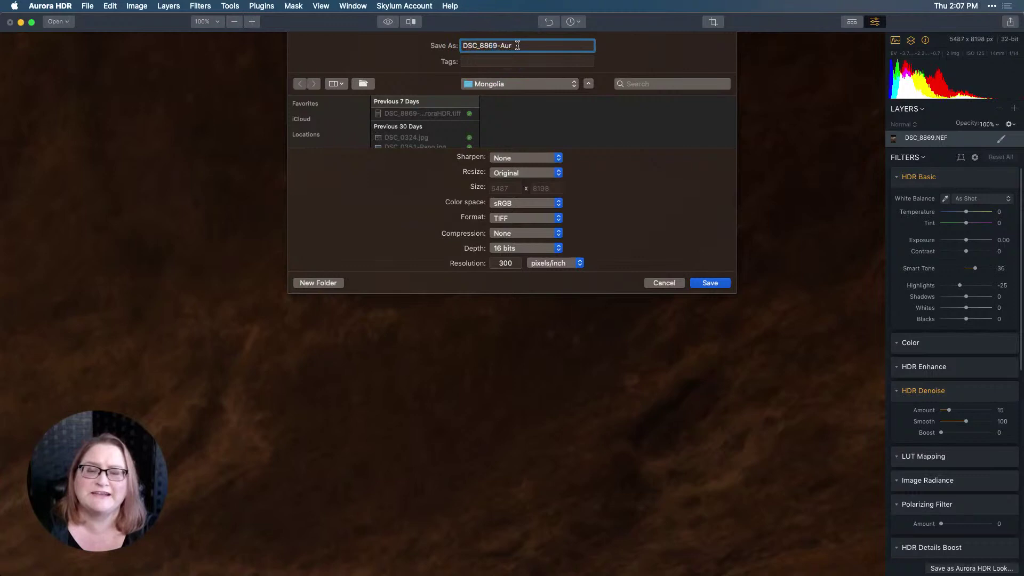
text(raHDR-2)
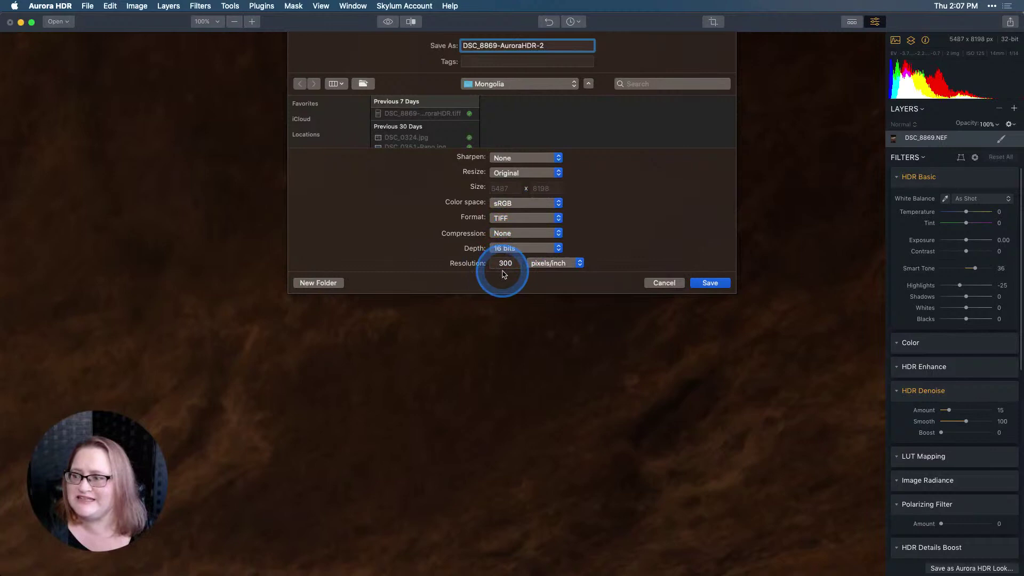
click(716, 287)
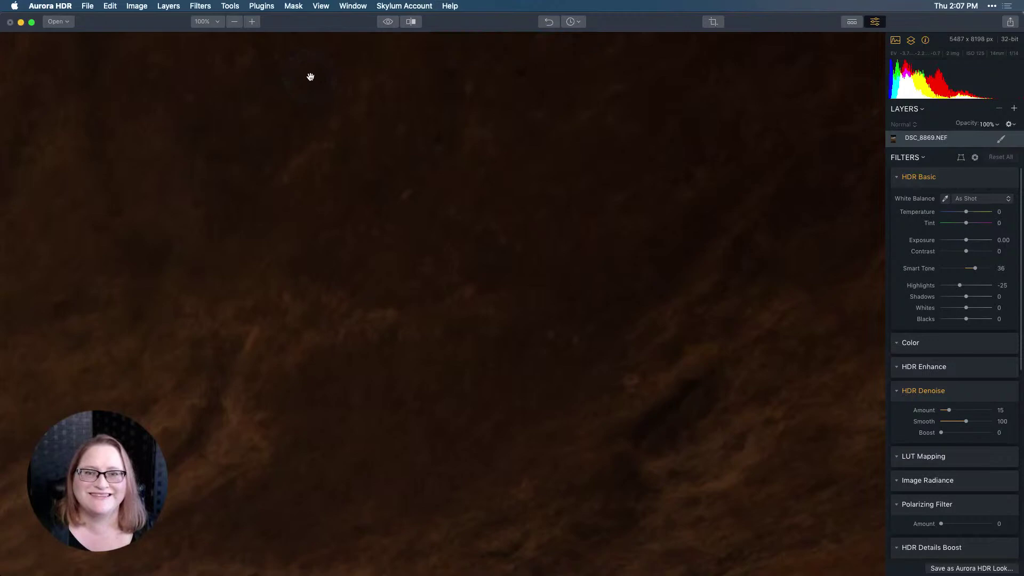
key(super+Tab)
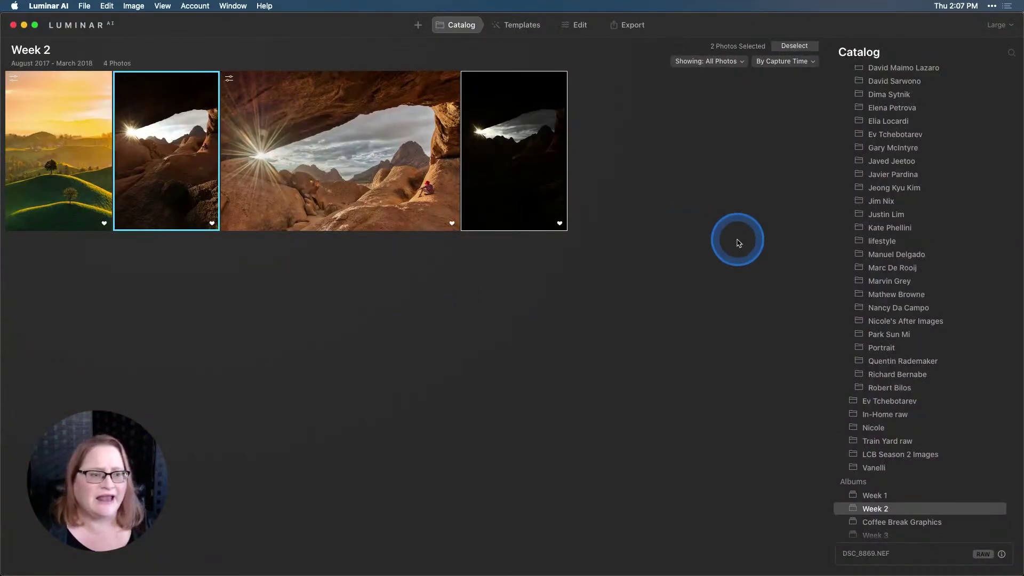
In the Mongolia folder, open DSC_8869-AuroraHDR-2.tiff in single-image view.
scroll(918, 252, up, 3)
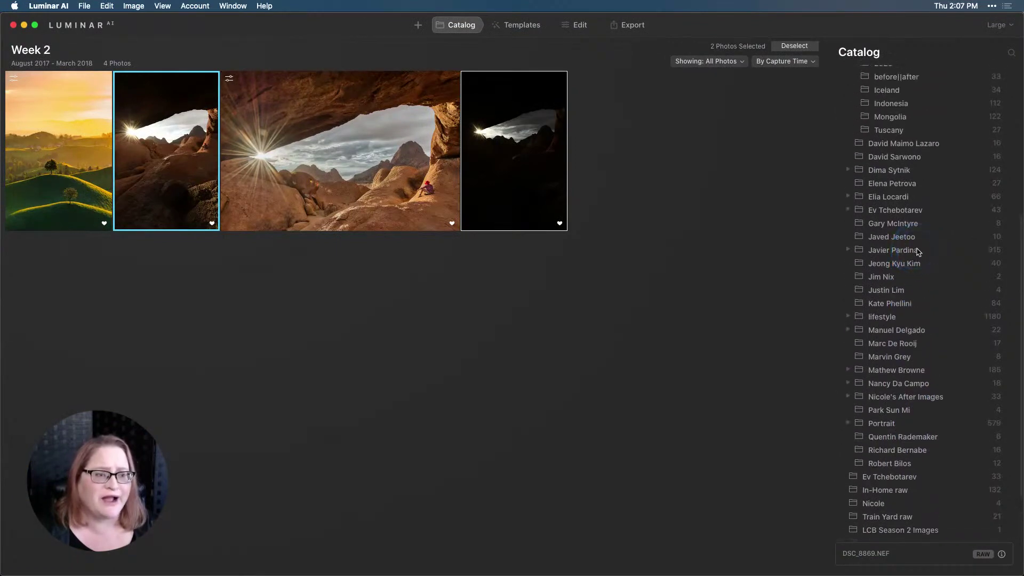
scroll(918, 252, up, 5)
click(890, 244)
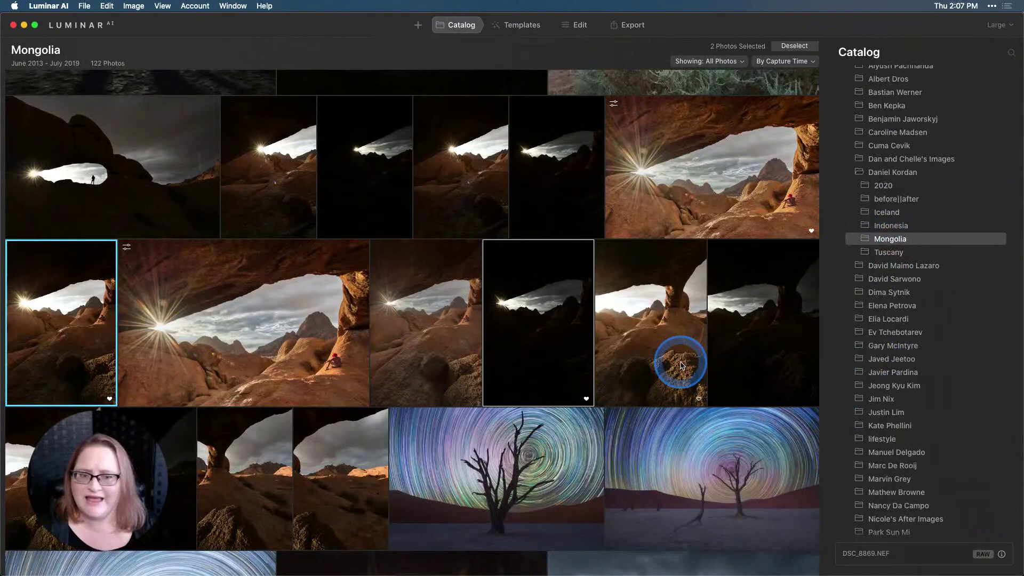
double_click(79, 328)
click(1021, 431)
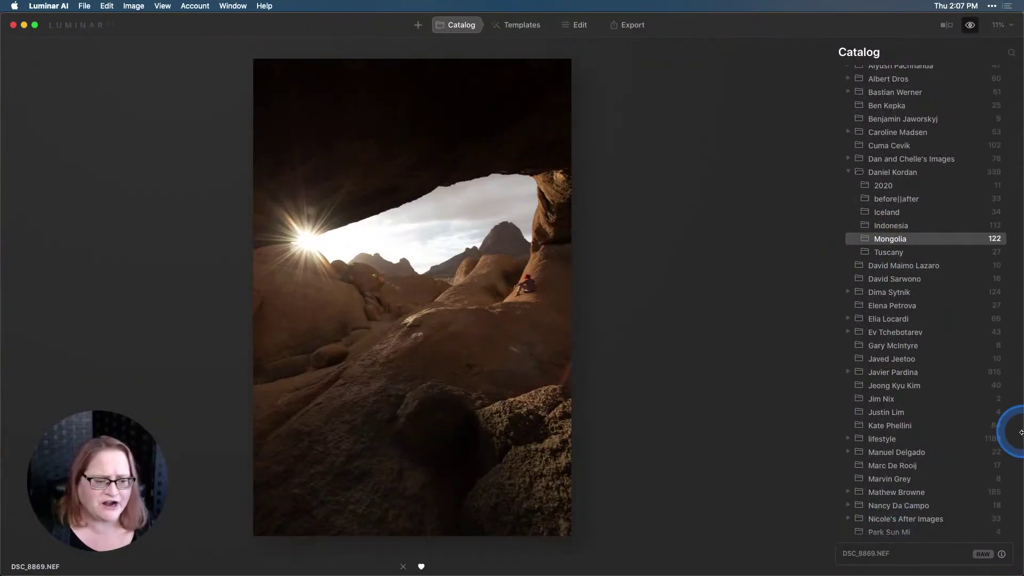
double_click(577, 361)
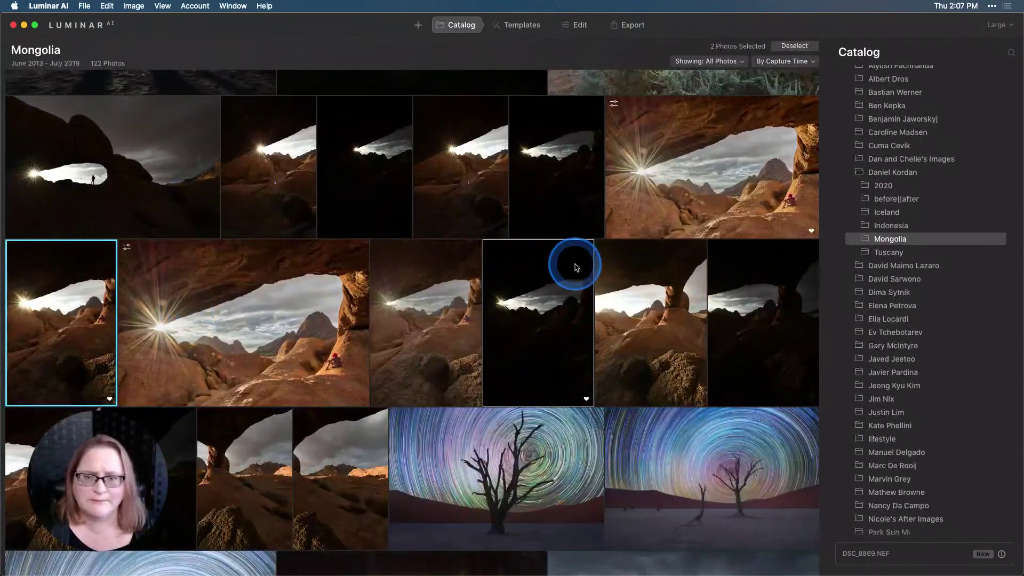
click(449, 317)
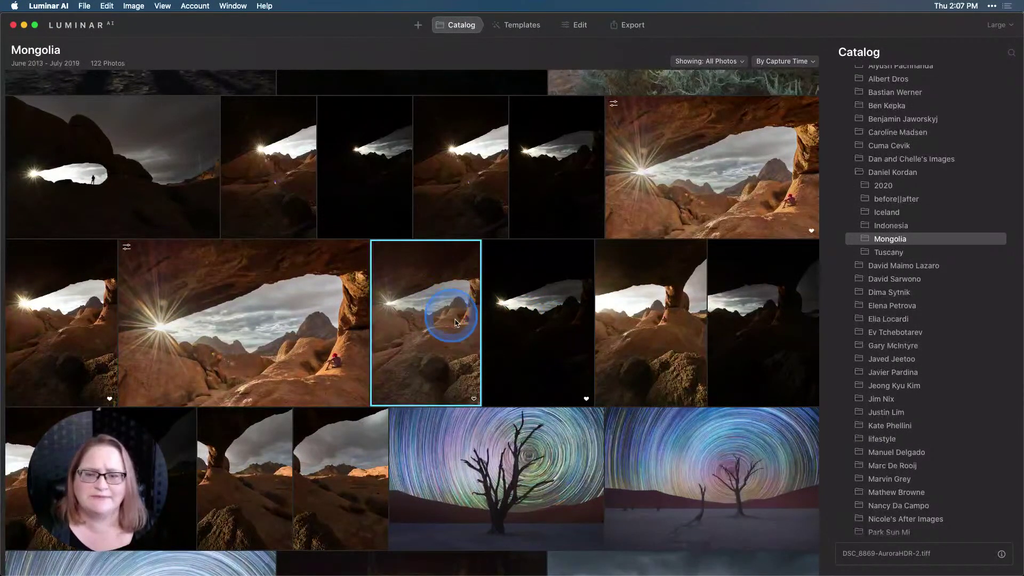
double_click(385, 309)
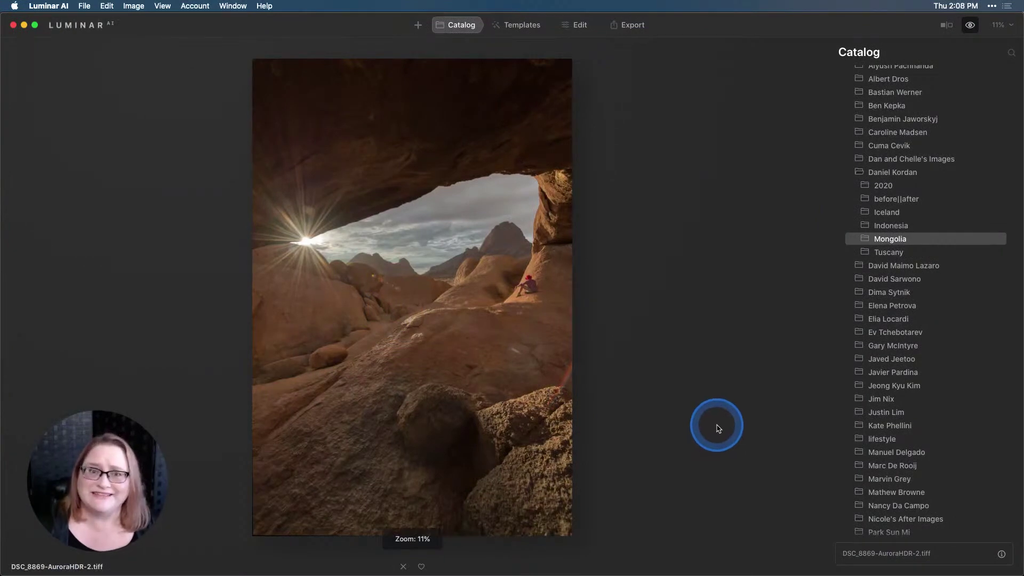
Browse the templates and open the Scenery Collection.
click(515, 31)
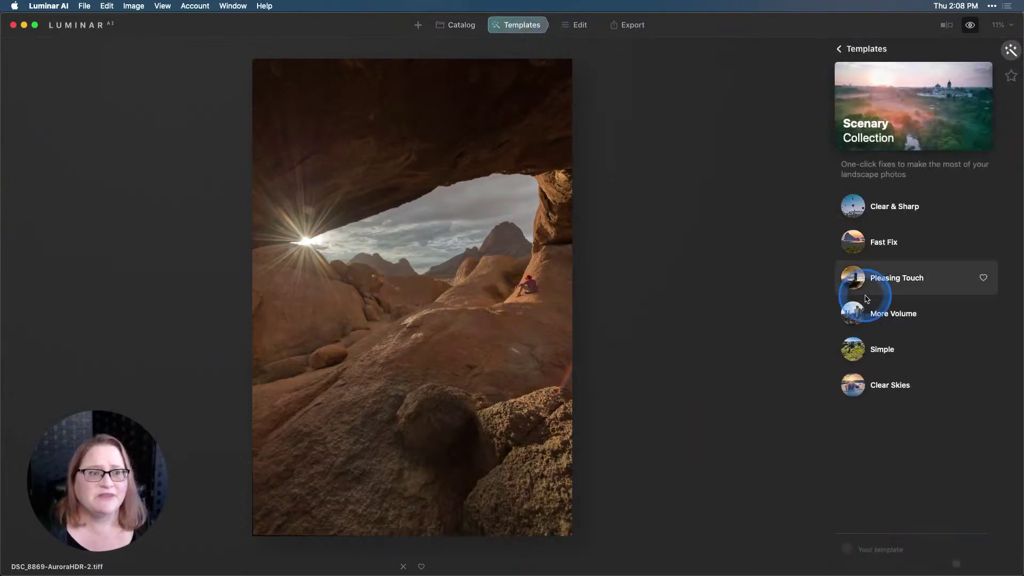
click(872, 46)
scroll(918, 100, up, 3)
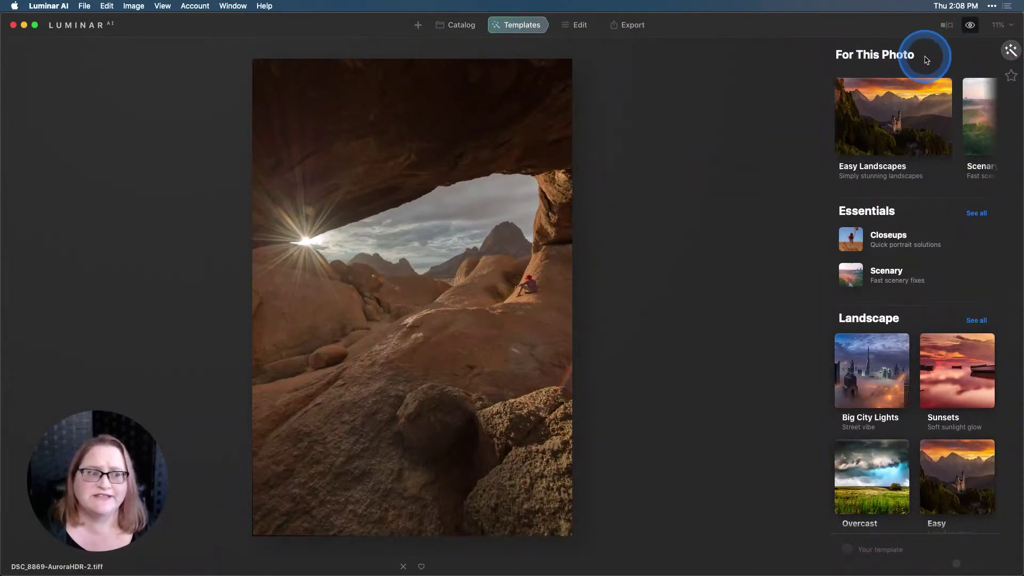
scroll(885, 113, right, 1)
scroll(886, 114, right, 4)
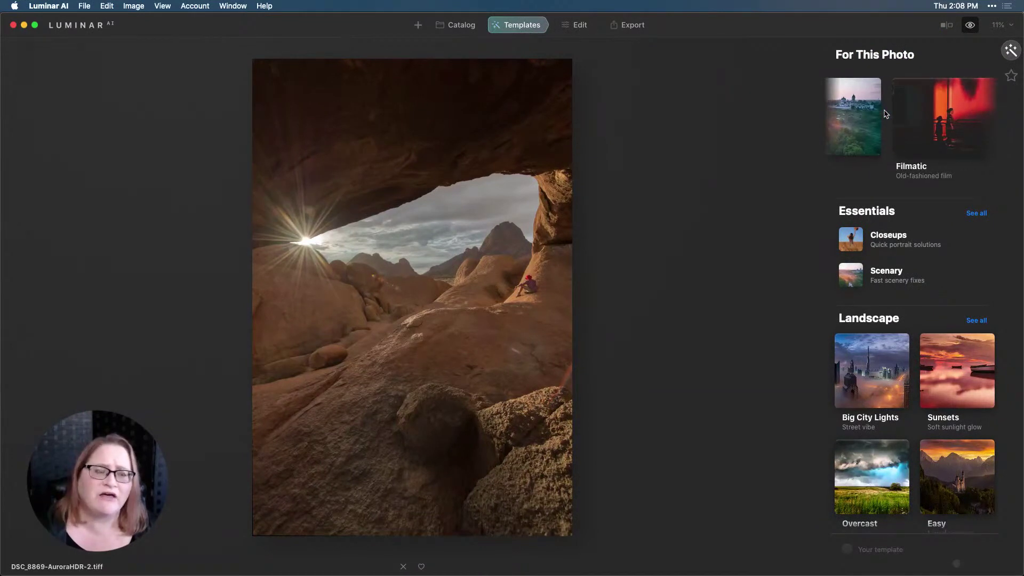
scroll(886, 114, left, 5)
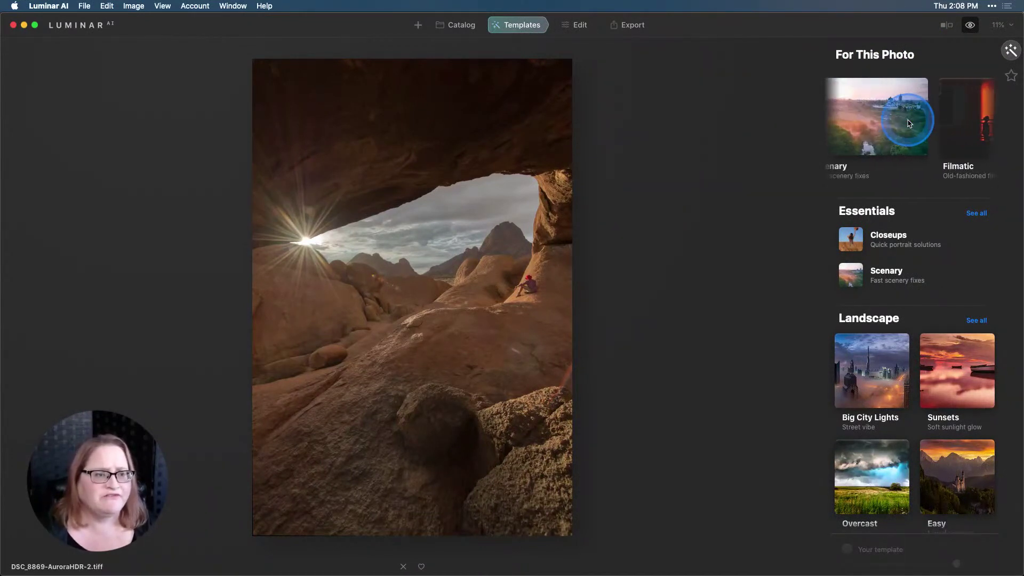
click(910, 123)
click(907, 124)
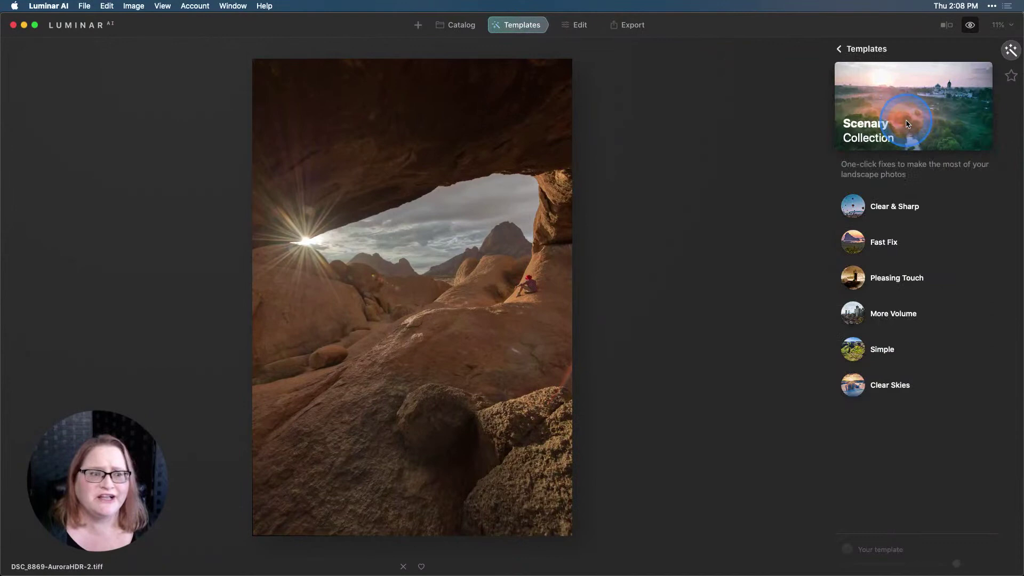
Apply the Simple template and compare it with the unedited before view.
click(848, 390)
click(851, 363)
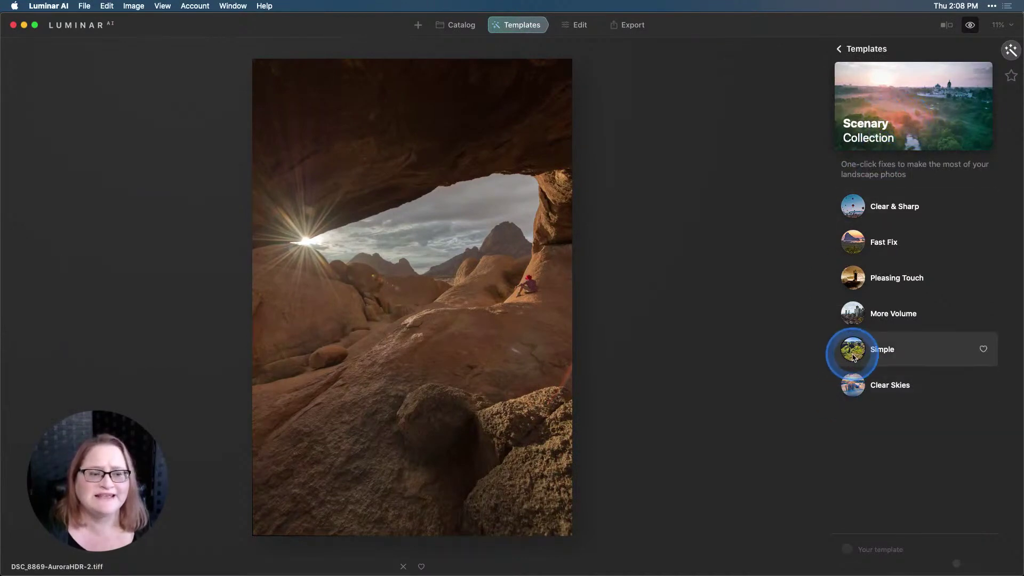
click(853, 355)
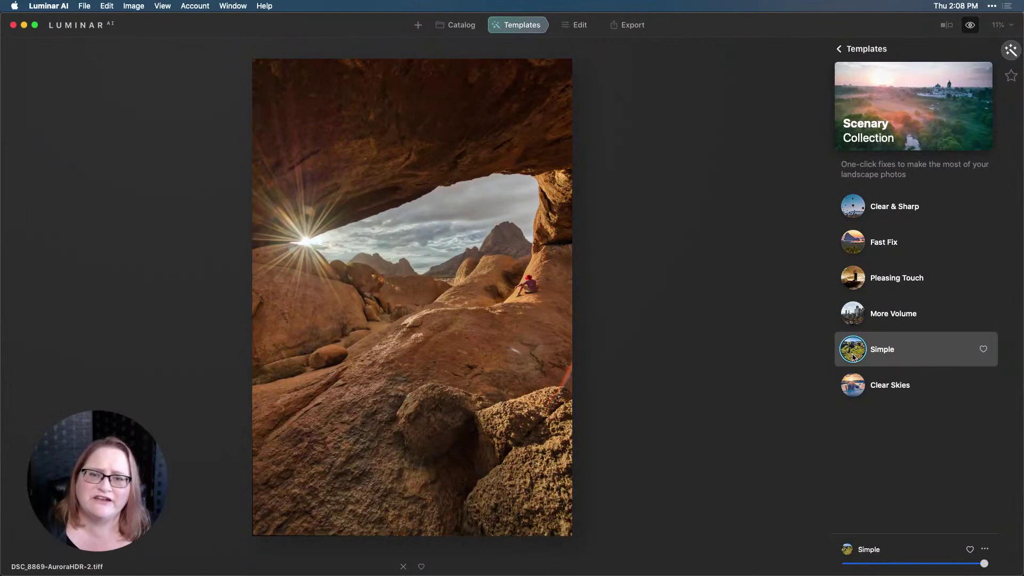
click(854, 357)
click(773, 166)
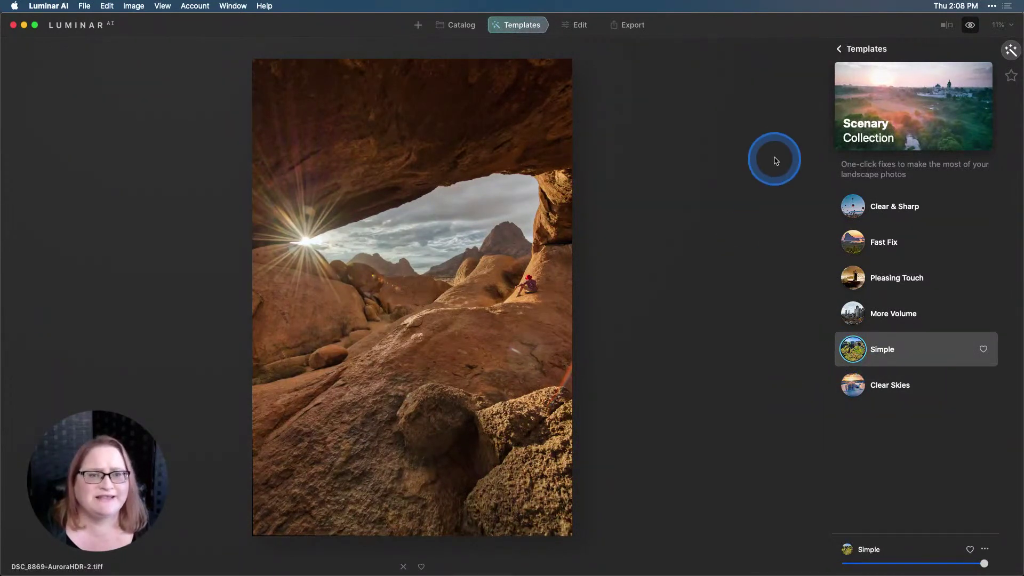
click(970, 27)
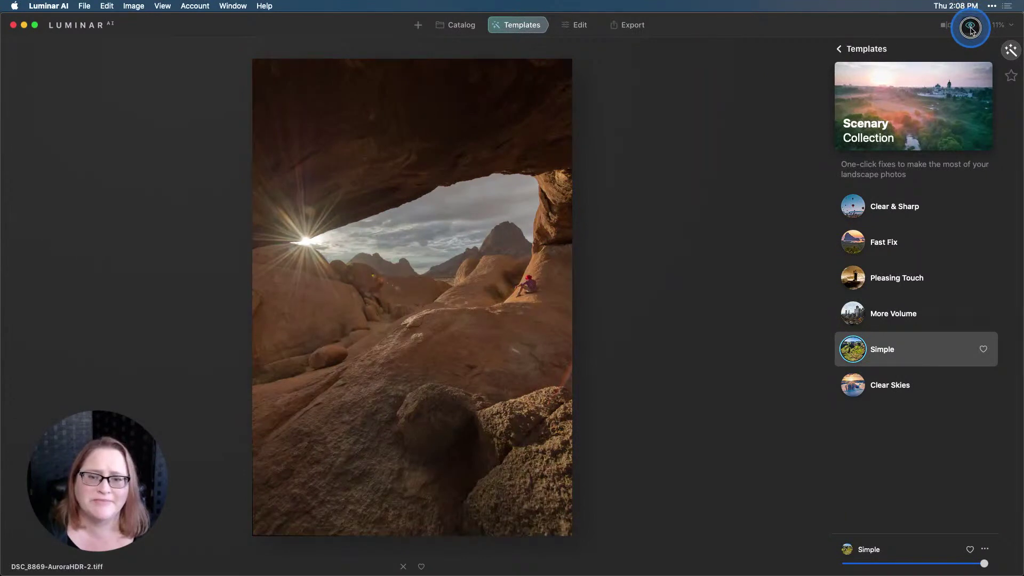
click(970, 27)
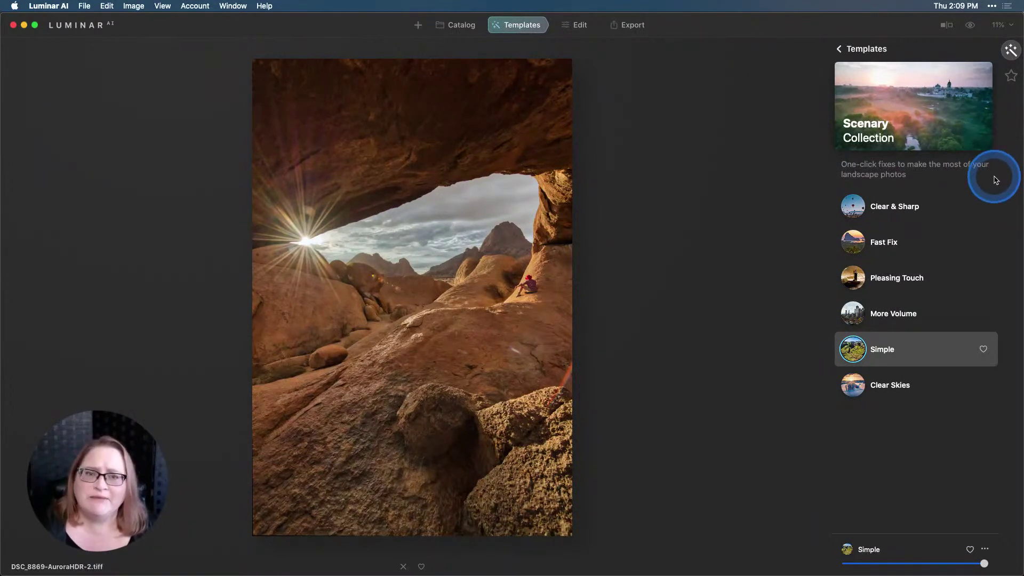
In Edit, apply a Composition AI crop that trims the right-hand rocks at the original ratio.
click(580, 25)
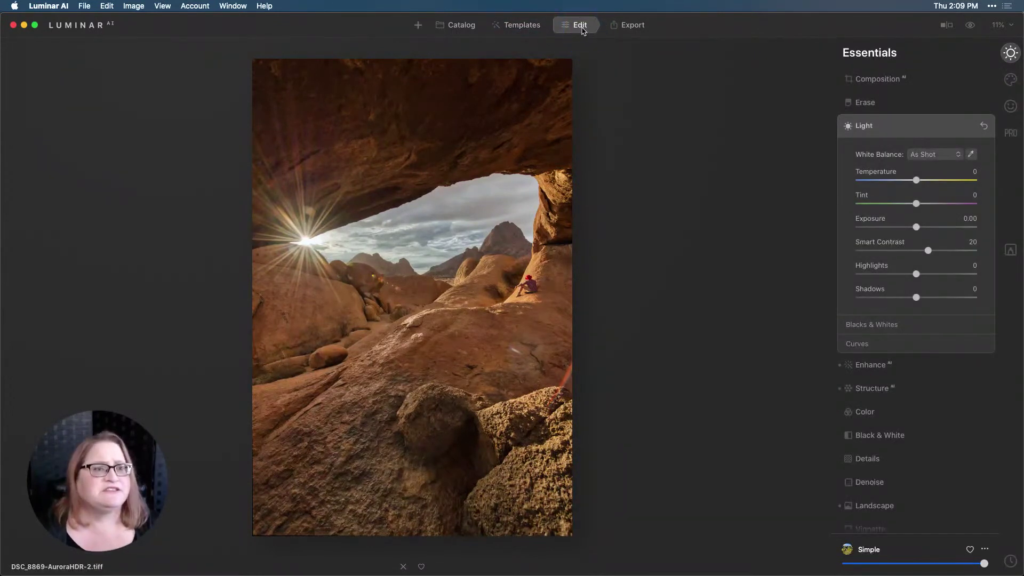
click(929, 83)
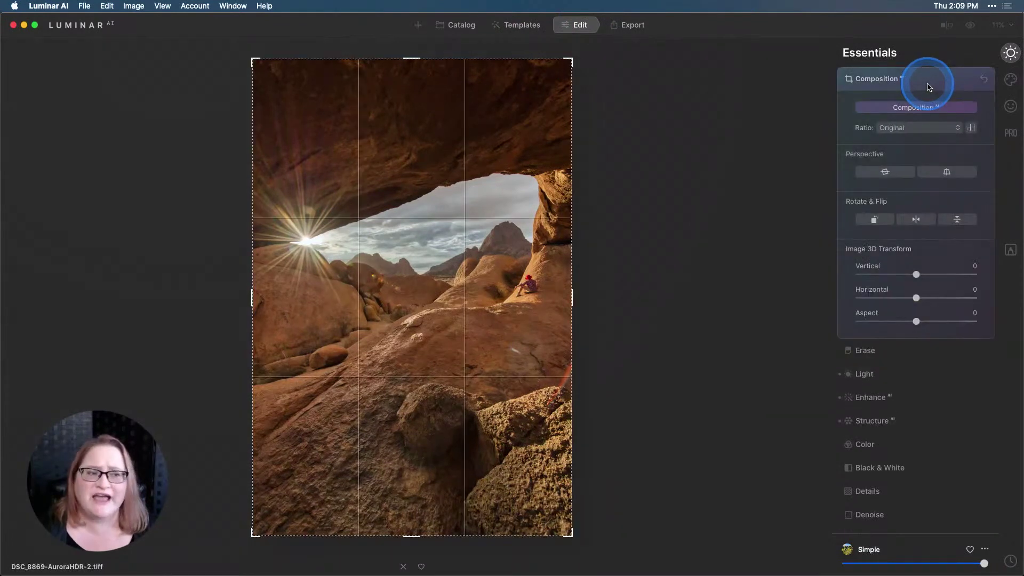
click(921, 109)
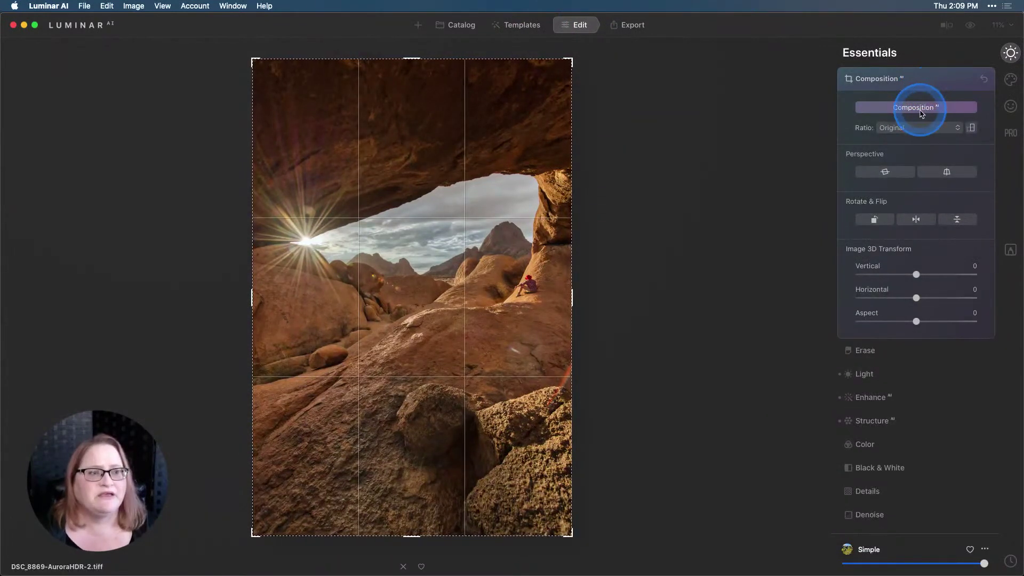
click(924, 112)
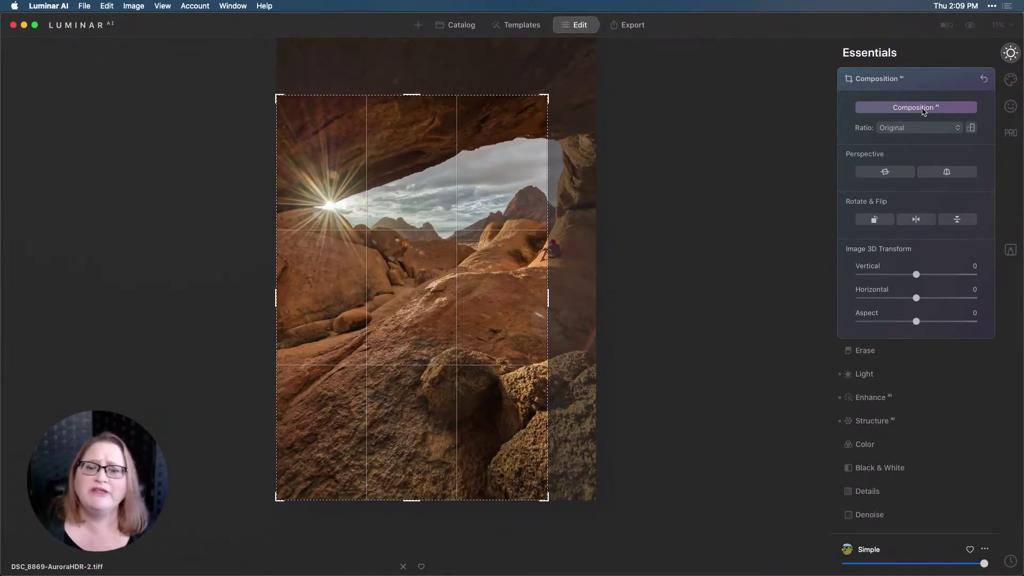
click(697, 176)
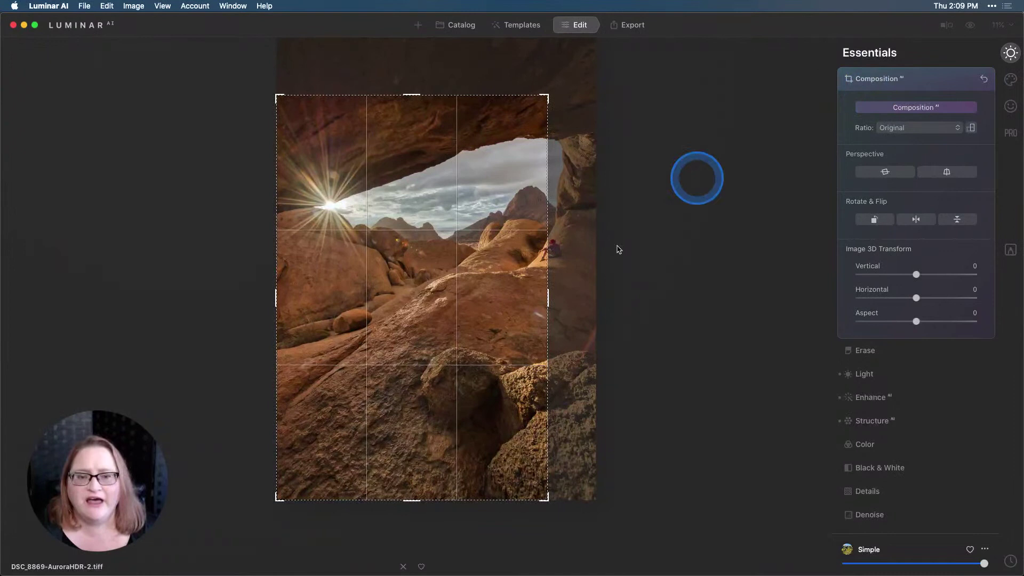
click(550, 282)
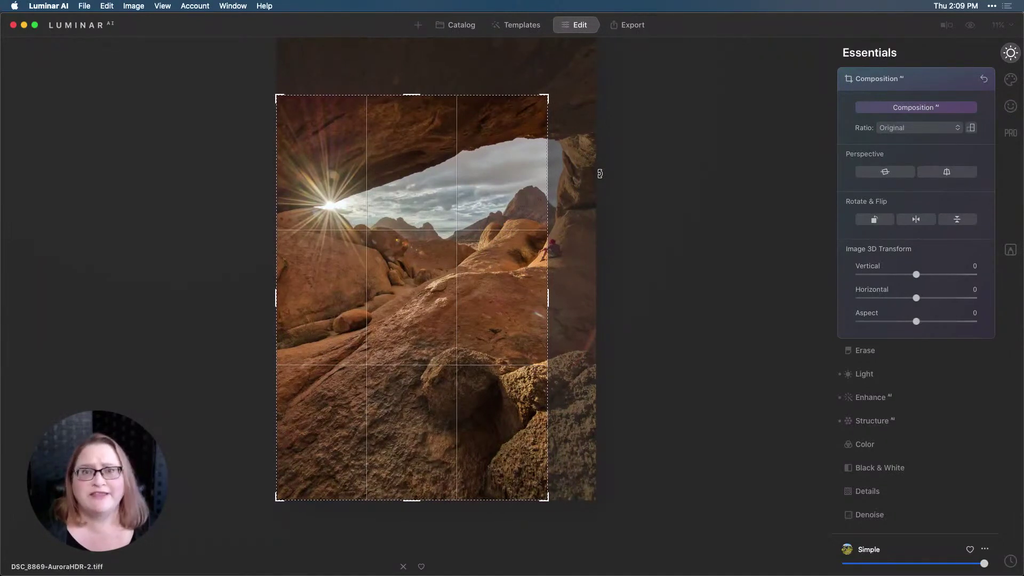
click(595, 192)
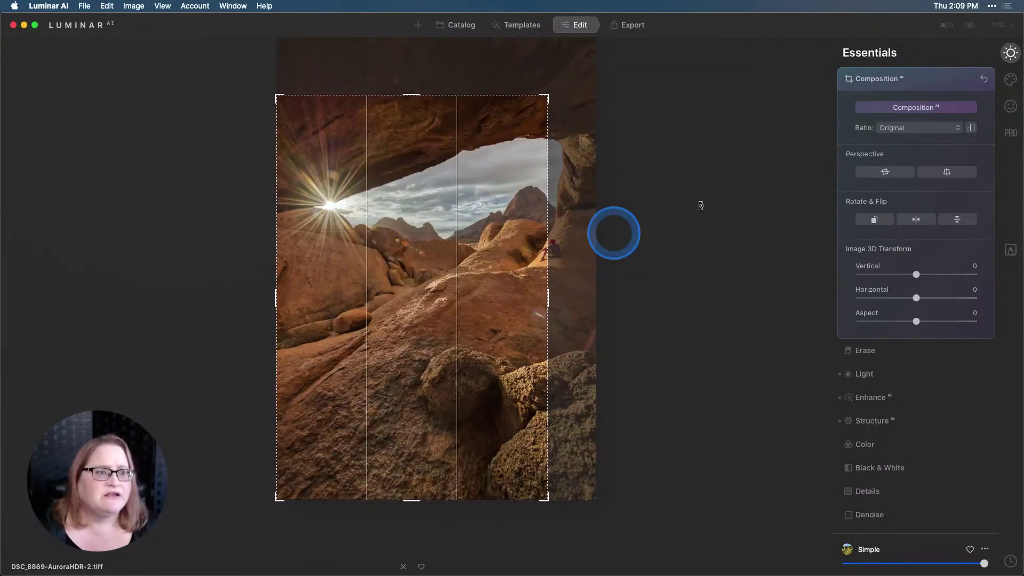
Reset the crop, transpose it to landscape, frame the sunburst, arch and seated figure, and apply.
click(985, 80)
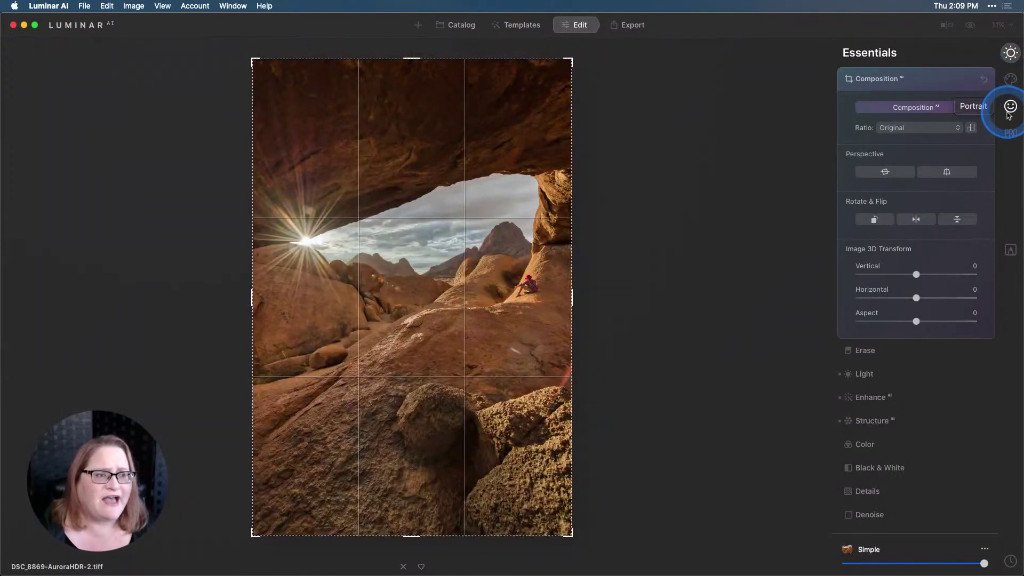
click(972, 129)
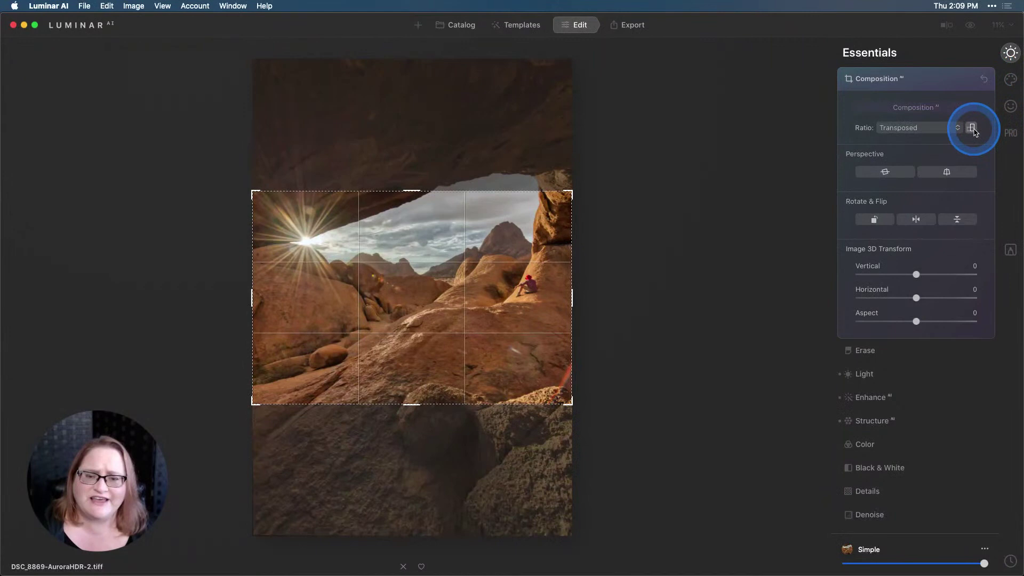
mouse_move(515, 308)
mouse_down()
mouse_move(501, 297)
mouse_move(503, 313)
mouse_up()
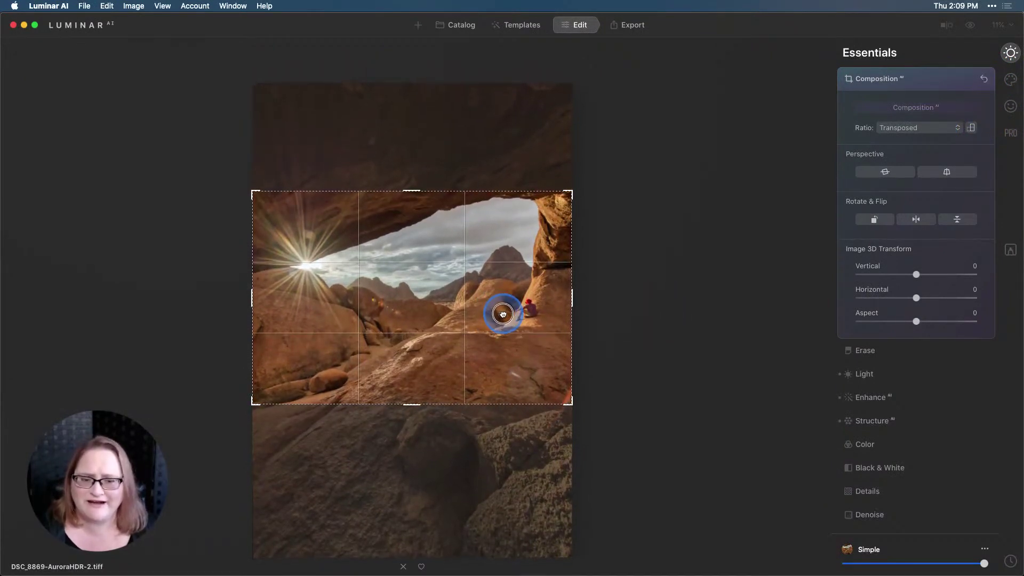
drag(503, 314, 498, 323)
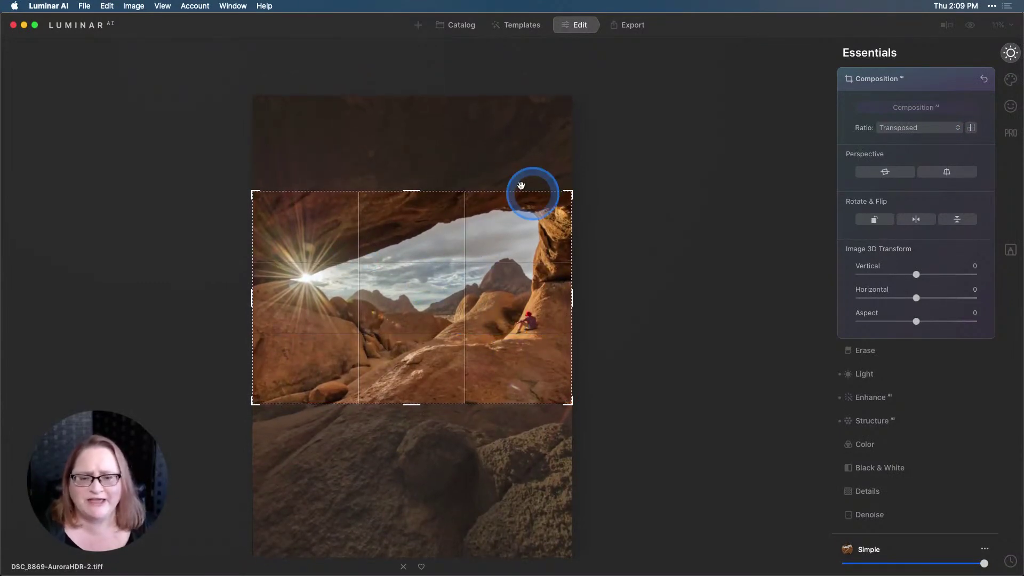
drag(481, 300, 480, 294)
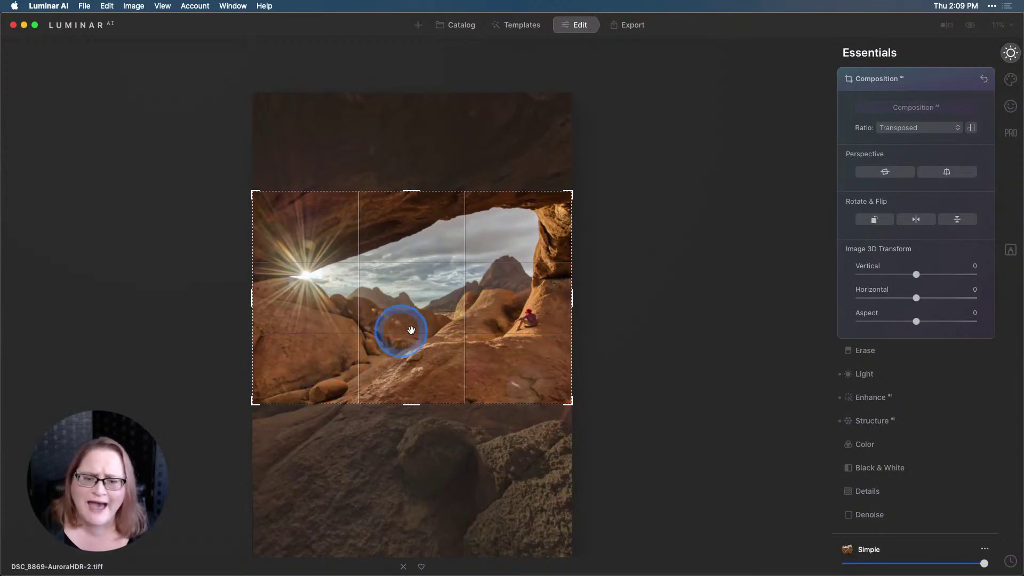
drag(513, 297, 512, 299)
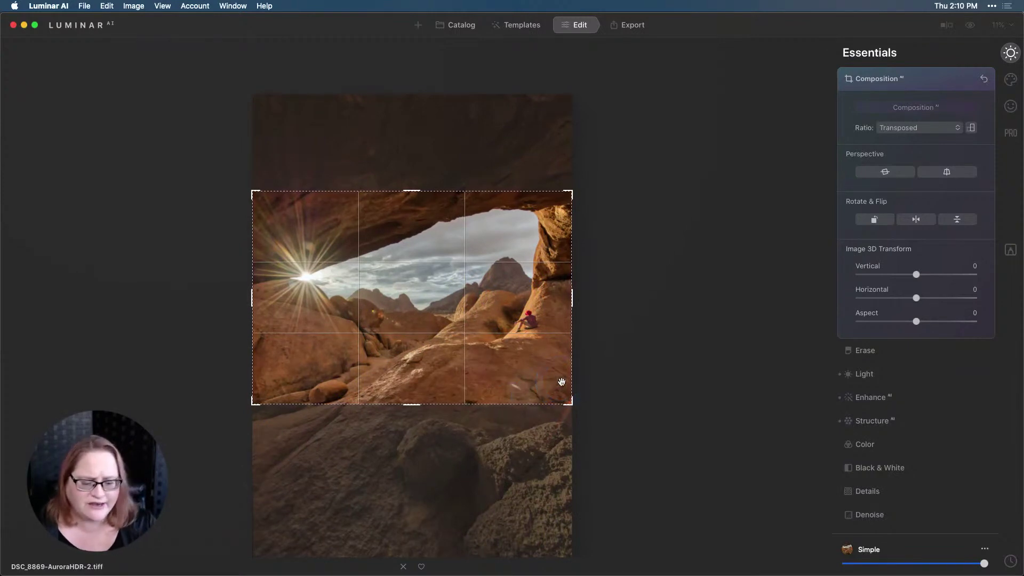
key(Return)
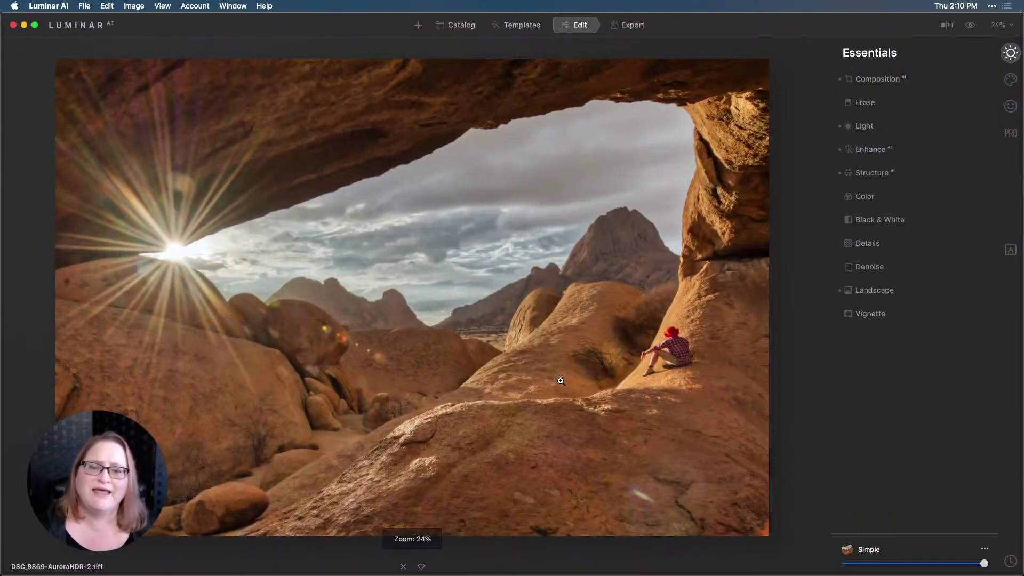
In Enhance AI, raise Accent AI to 58 and Sky Enhancer AI to 56.
click(870, 154)
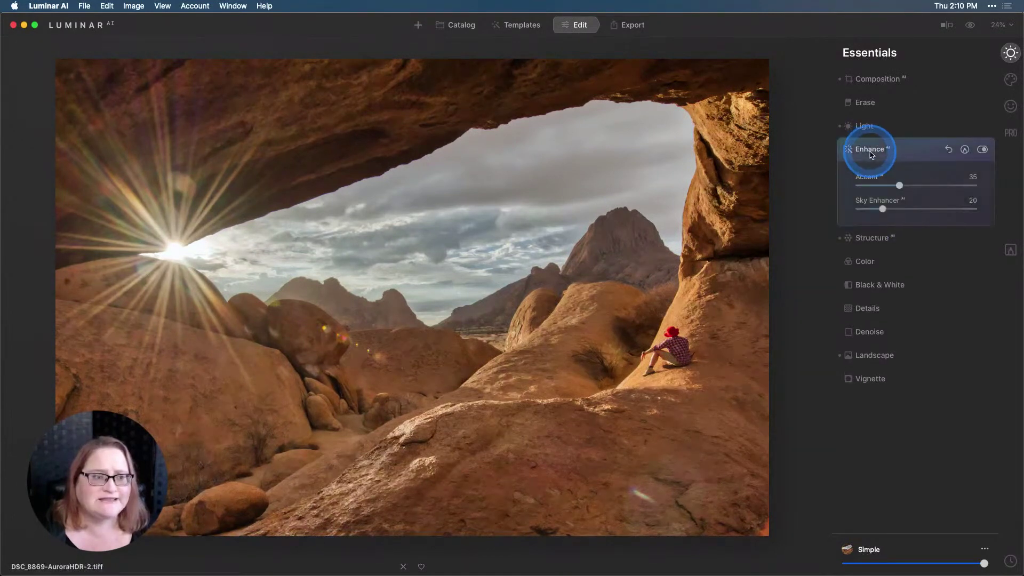
drag(901, 188, 928, 212)
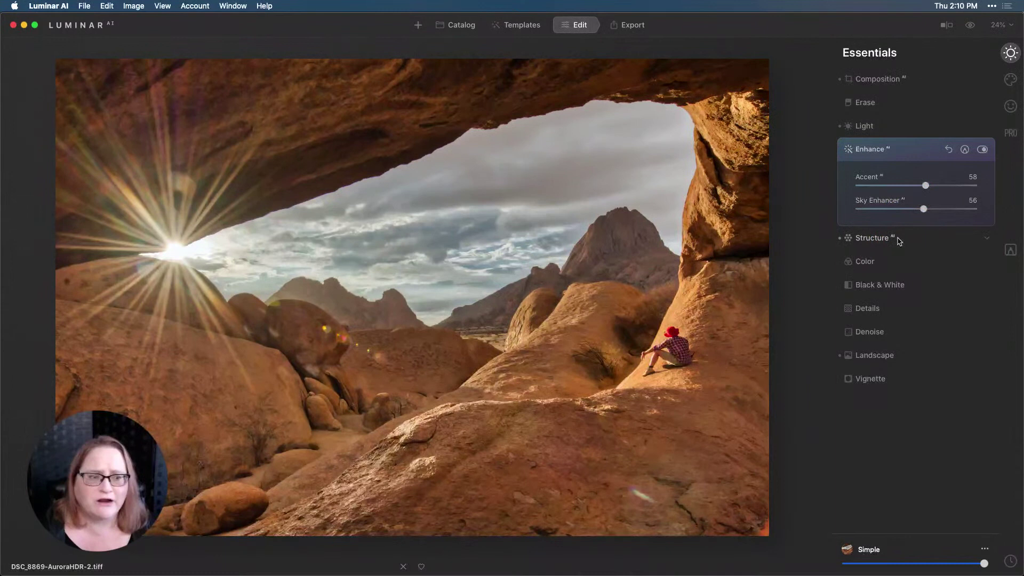
Lower the Color panel's Vibrance slider to -18.
click(895, 261)
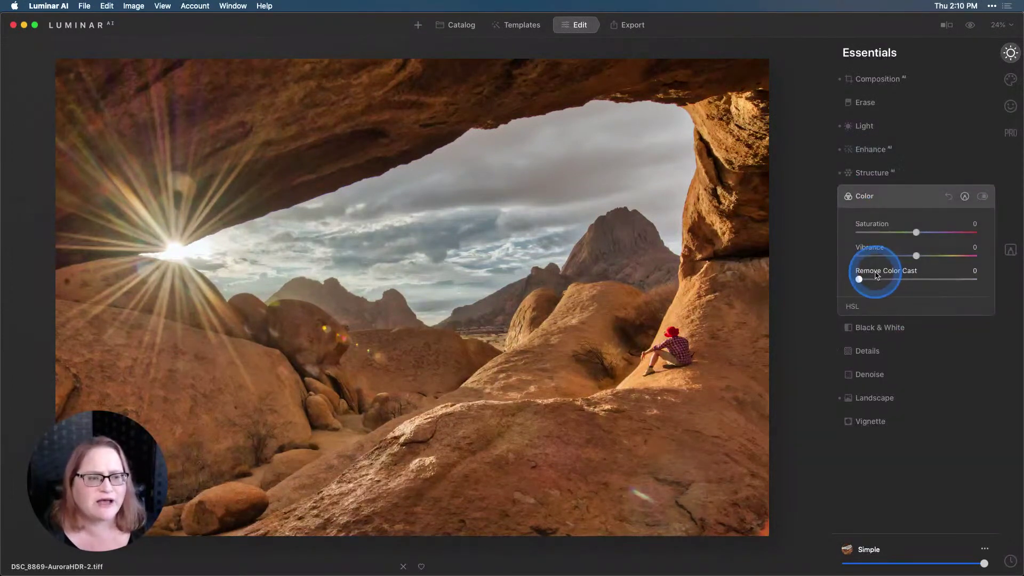
mouse_move(917, 256)
mouse_down()
mouse_move(896, 257)
mouse_move(913, 258)
mouse_up()
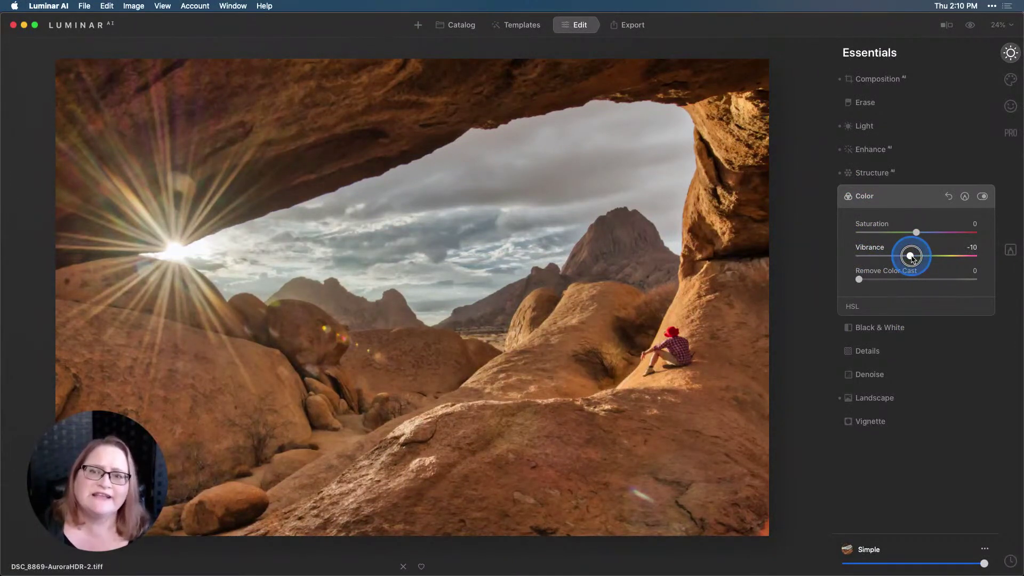
drag(912, 258, 912, 258)
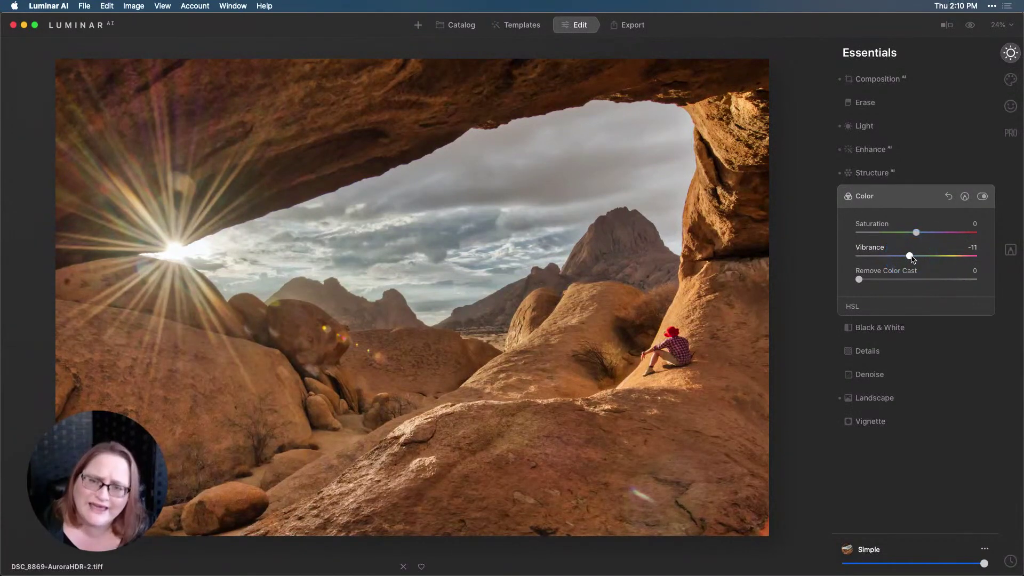
drag(912, 259, 905, 257)
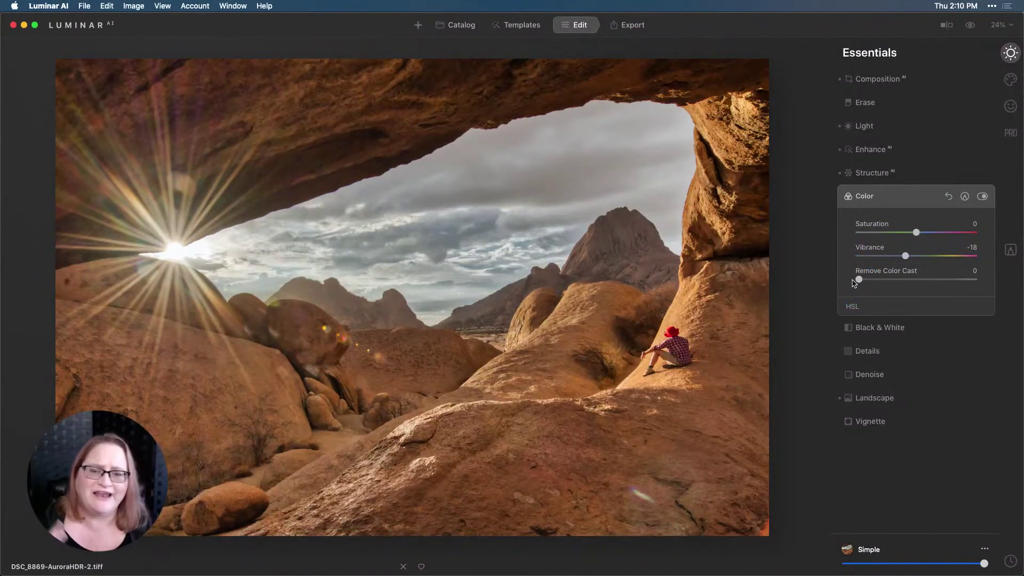
Add a vignette at Amount -100 and Size 44, with its centre moved right.
click(886, 422)
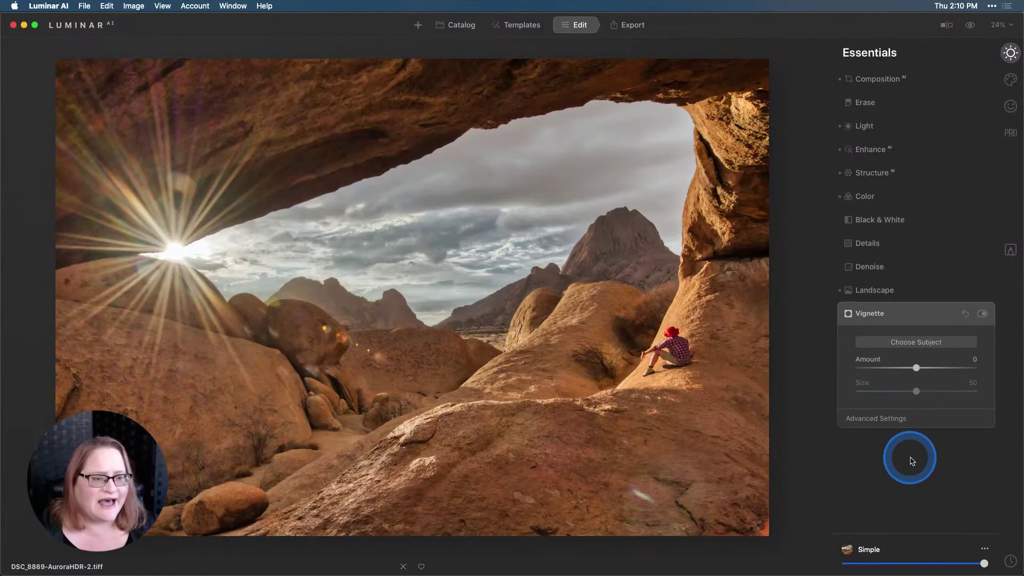
drag(917, 368, 830, 366)
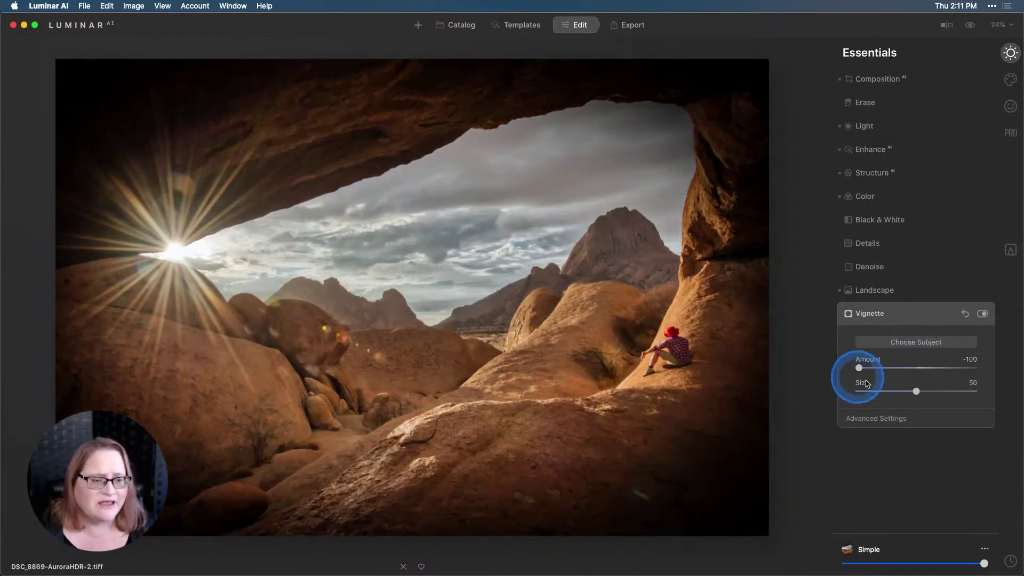
click(926, 396)
drag(926, 396, 915, 395)
click(916, 342)
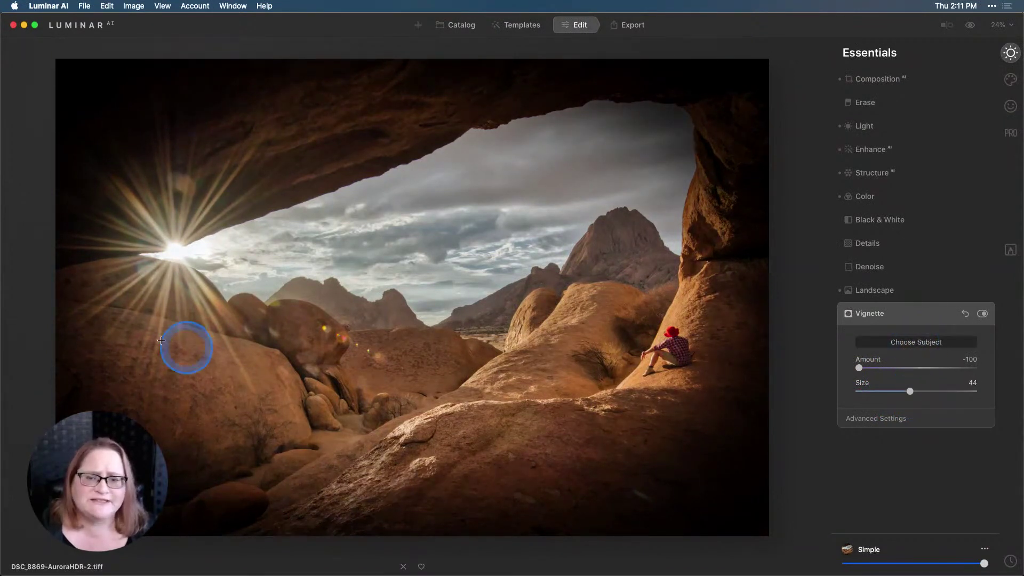
click(435, 290)
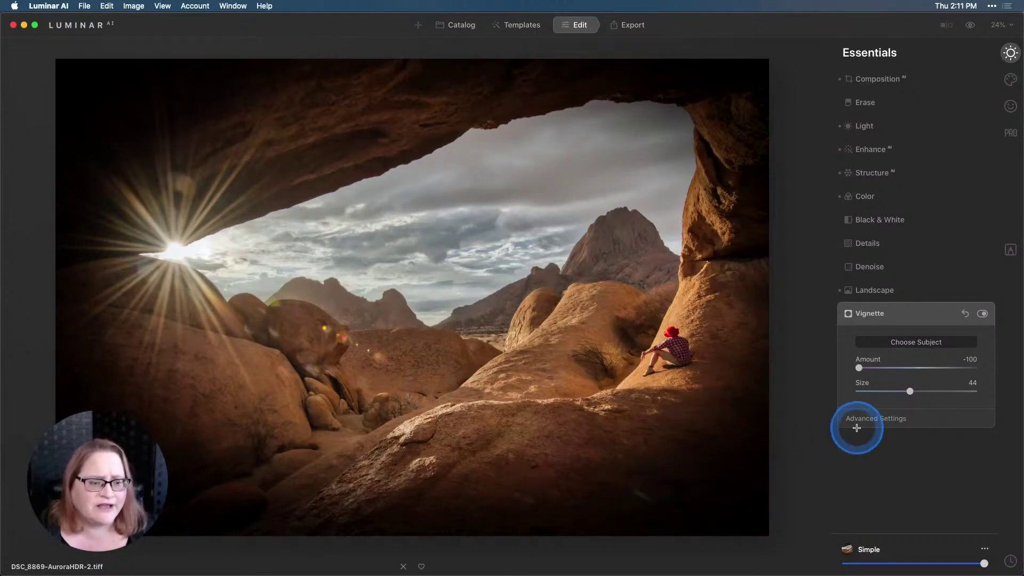
Set the vignette's Advanced Feather to 46 and ease its Amount to -60.
click(875, 420)
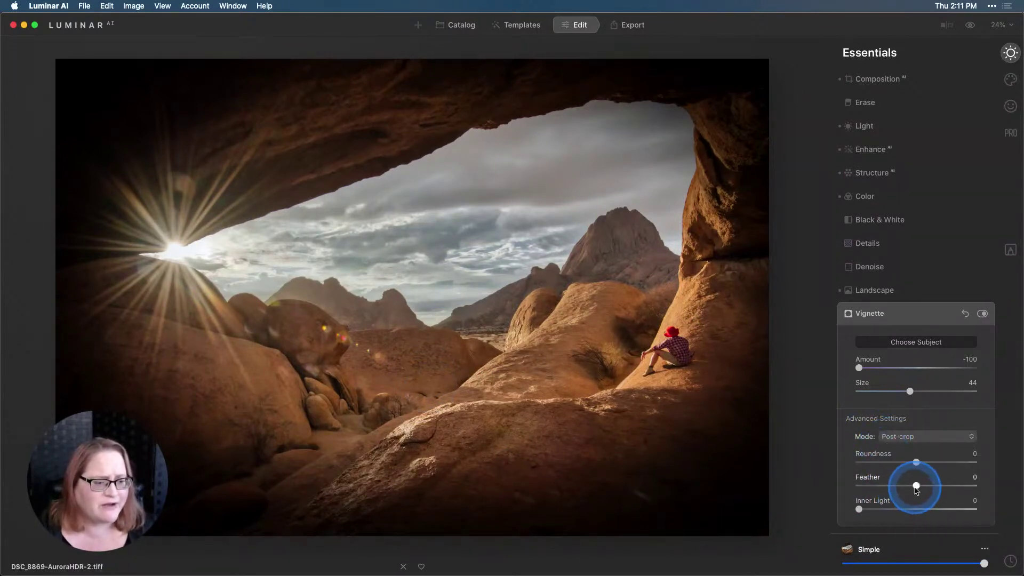
drag(917, 485, 944, 487)
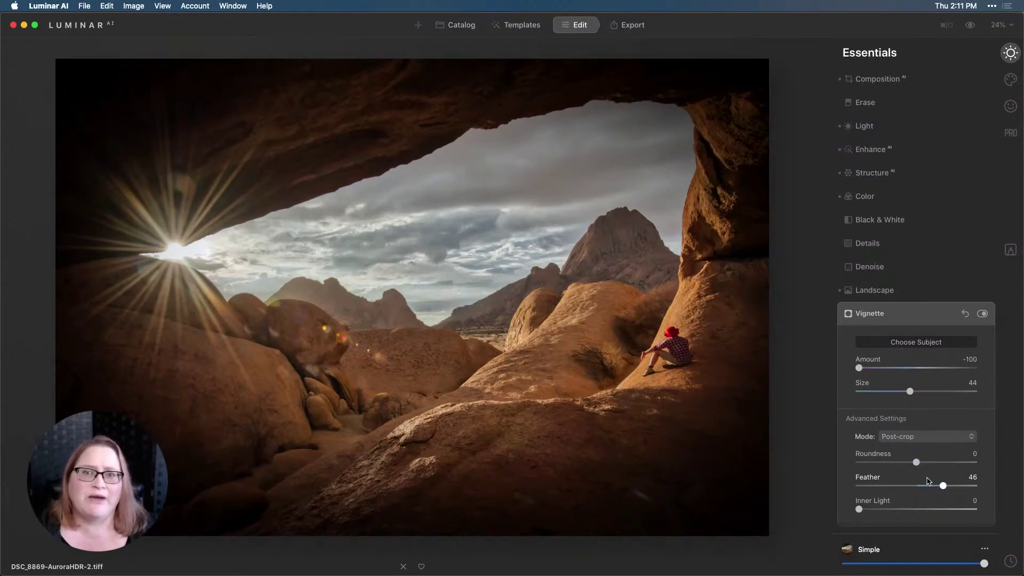
click(928, 481)
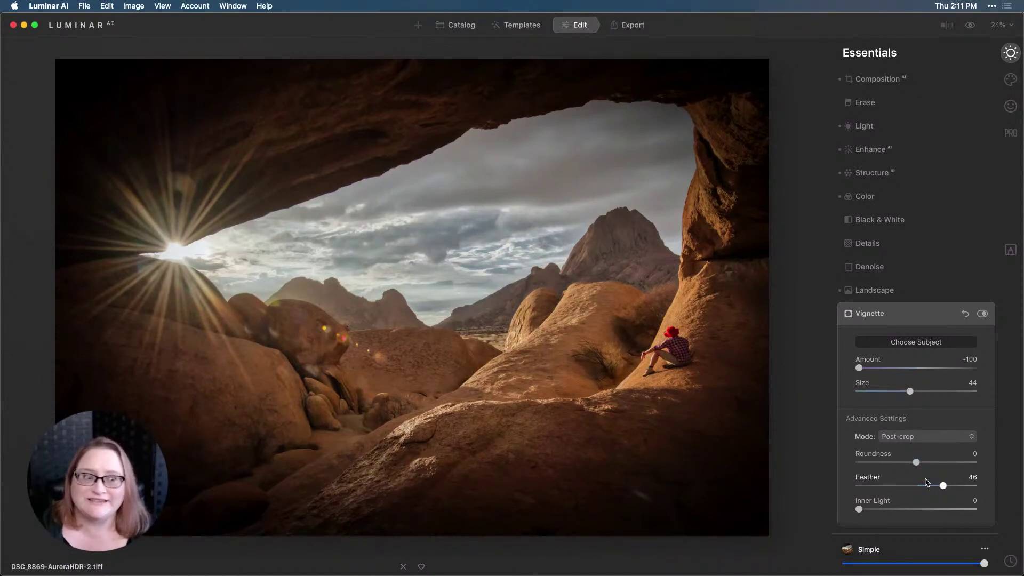
click(923, 480)
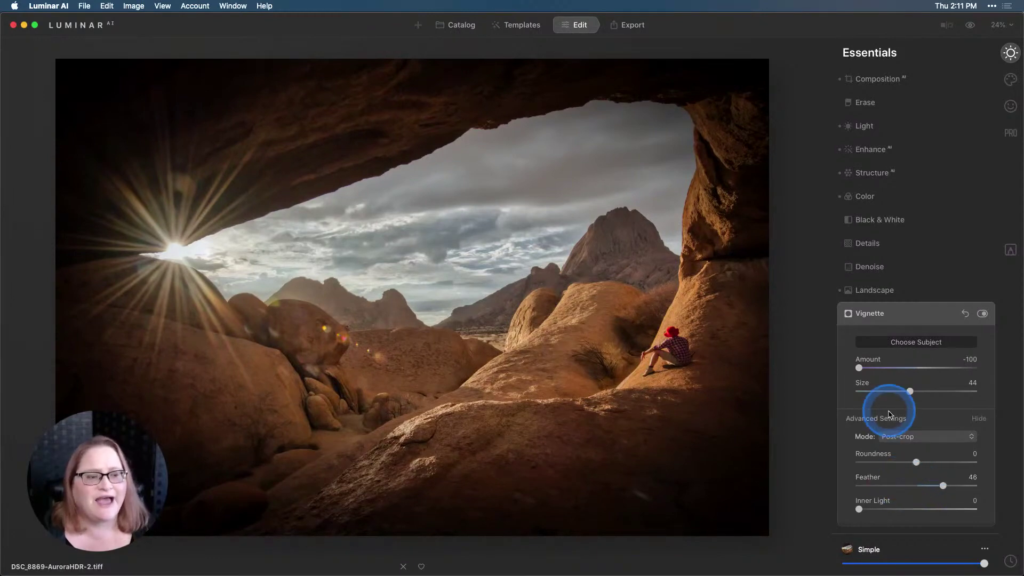
drag(851, 367, 882, 368)
click(1013, 570)
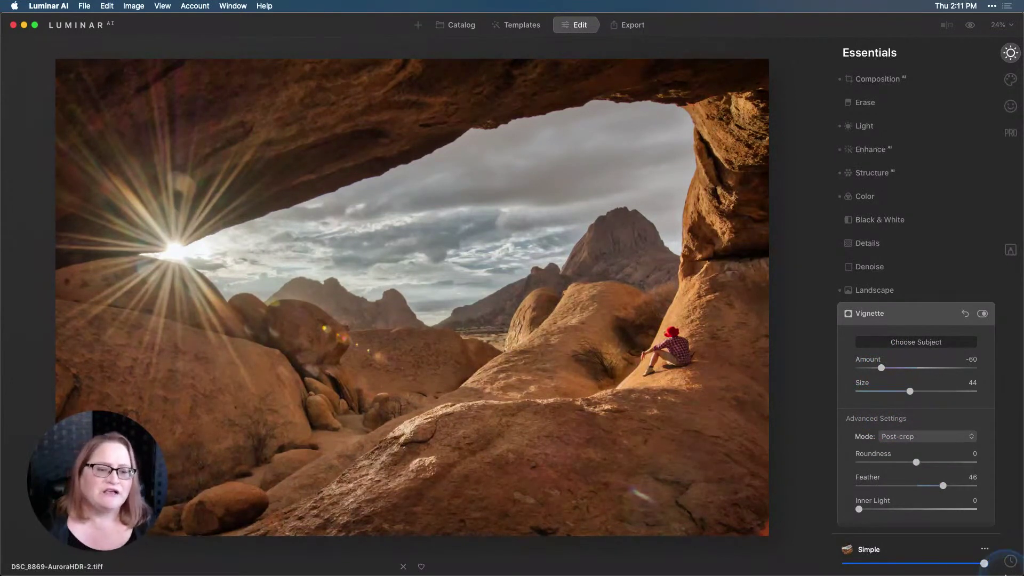
drag(984, 564, 967, 572)
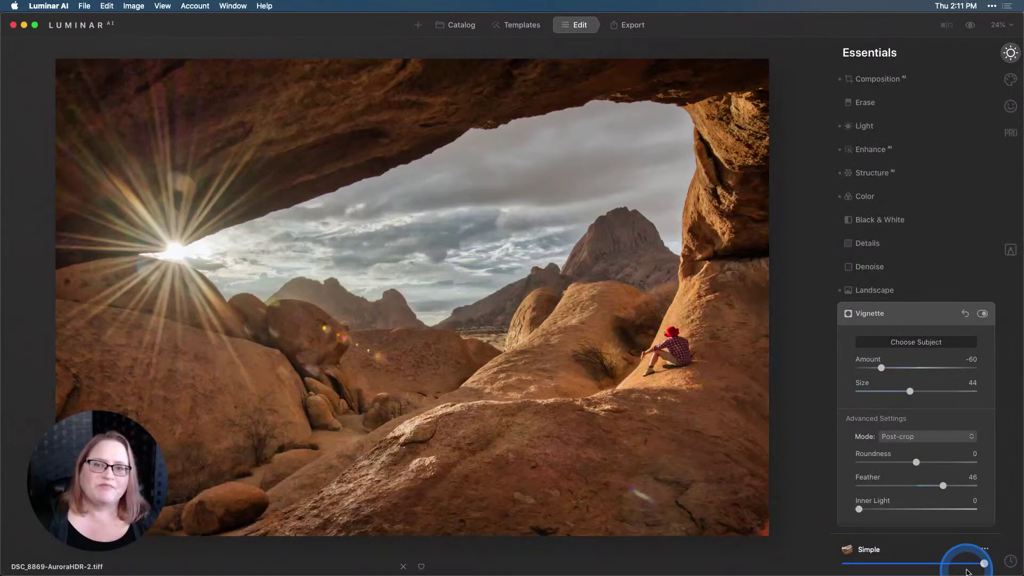
click(971, 26)
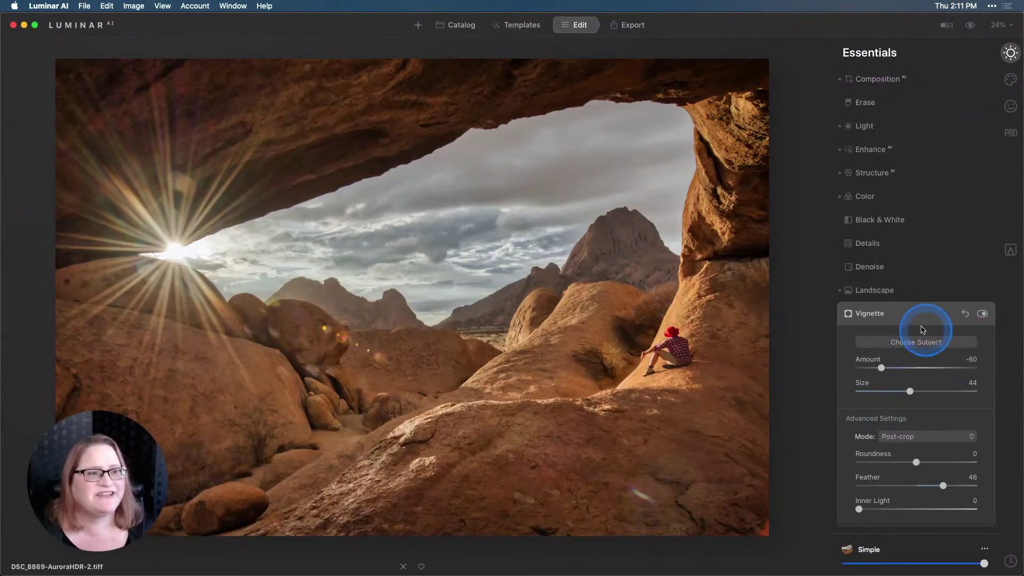
click(970, 26)
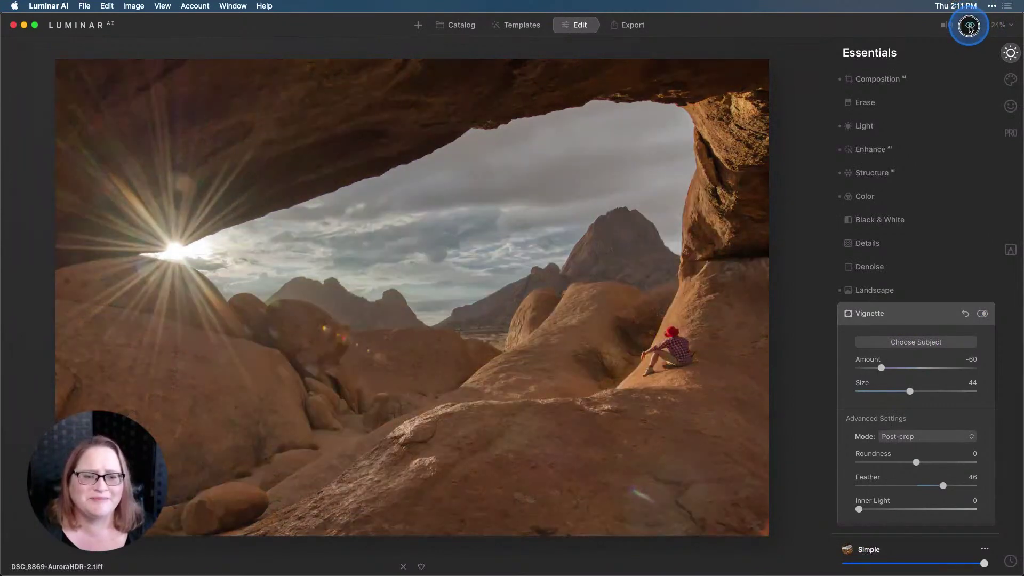
click(971, 25)
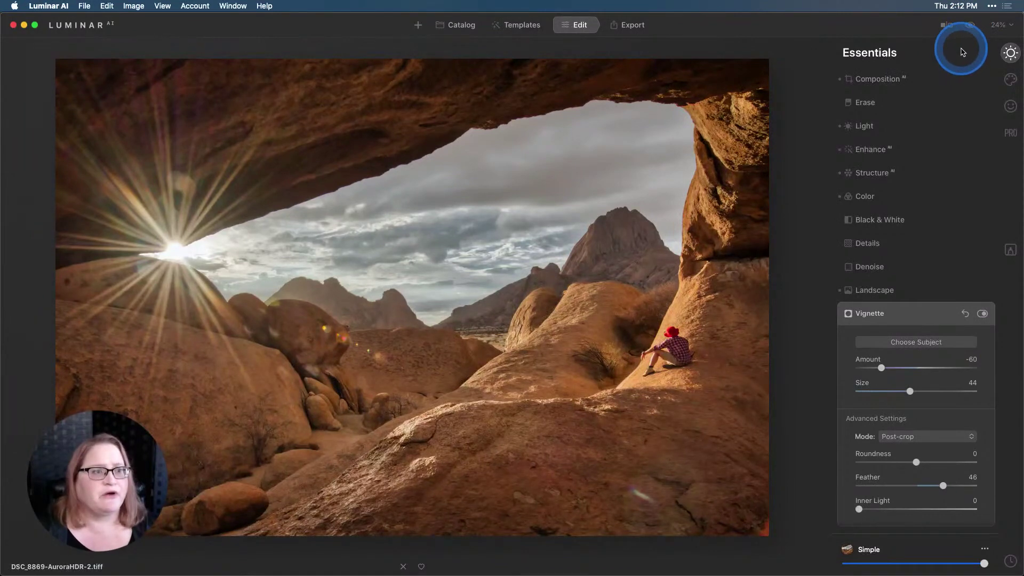
click(971, 25)
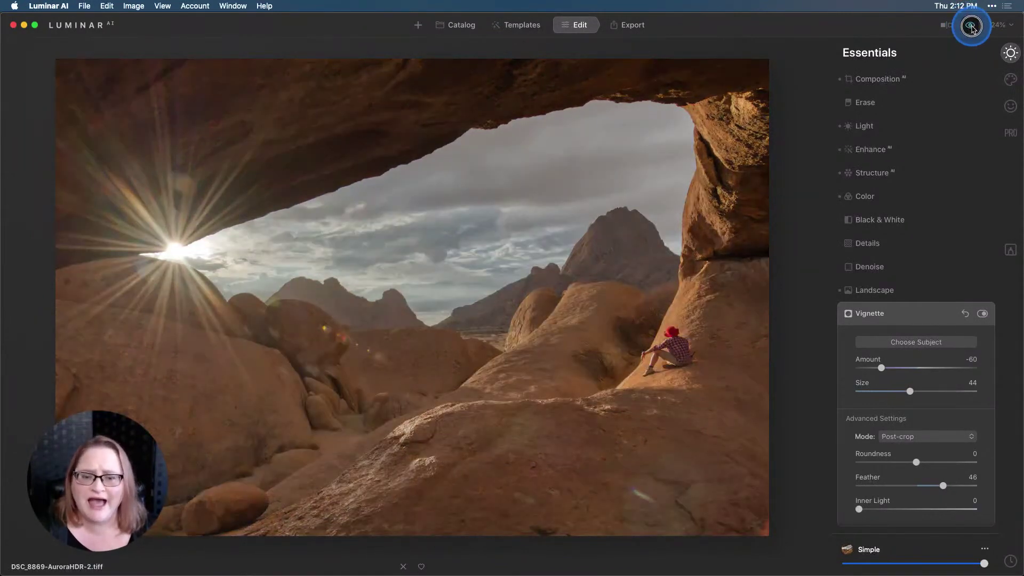
click(972, 28)
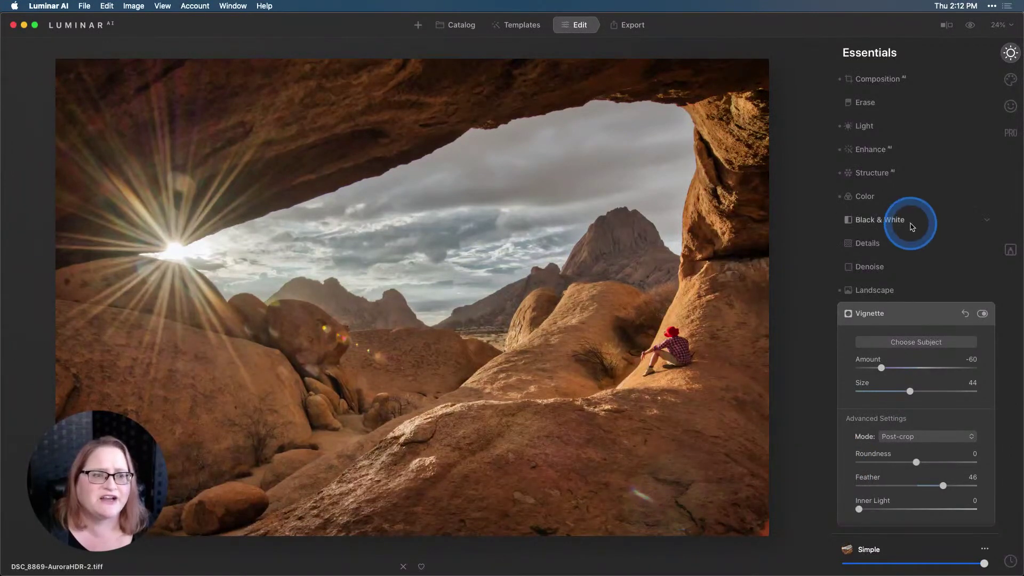
Erase the two small spots near the rock's bottom right using a 56-radius brush.
click(872, 105)
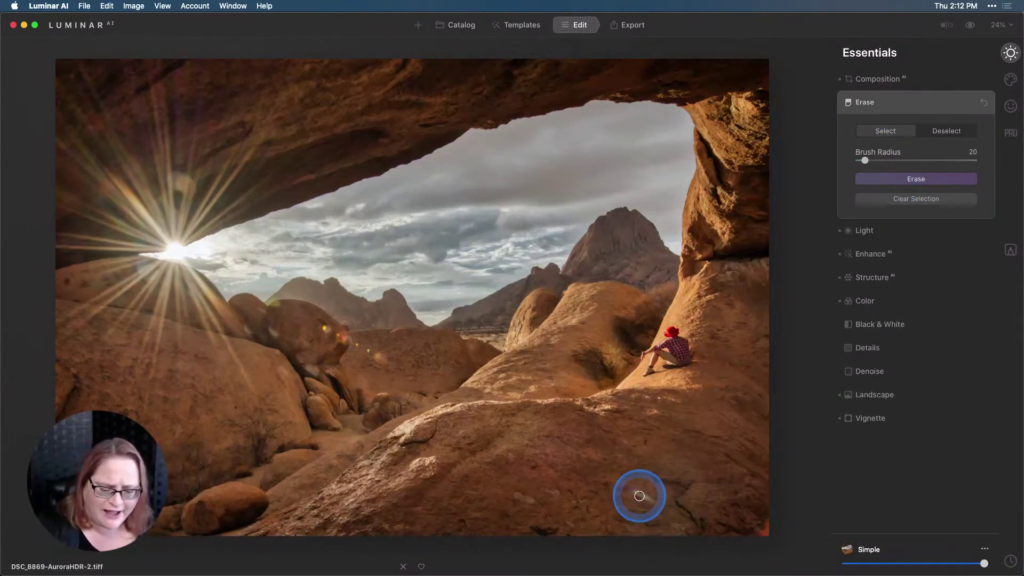
key(bracketright)
key(bracketright)
key(bracketright)
key(bracketright)
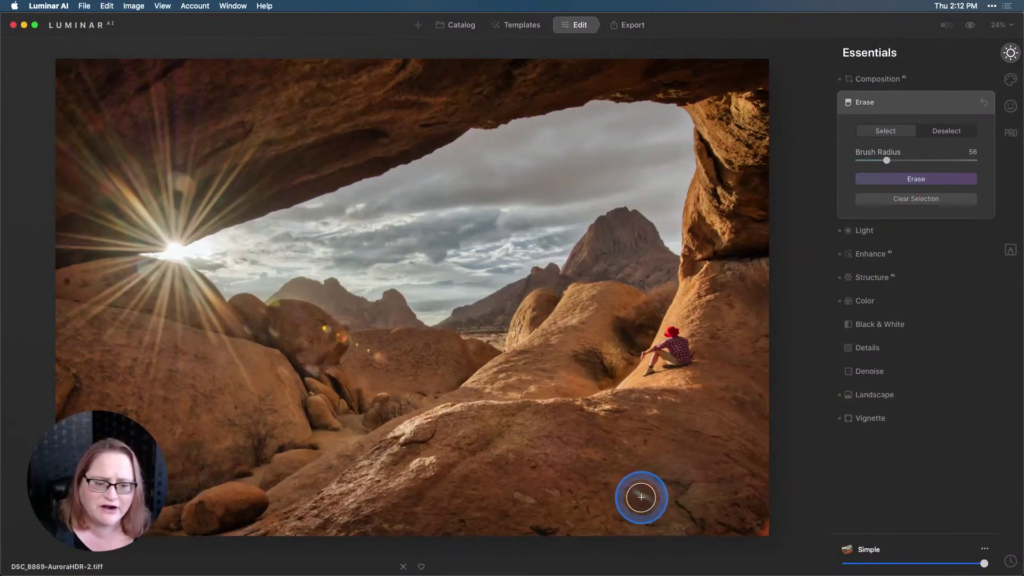
drag(639, 494, 651, 497)
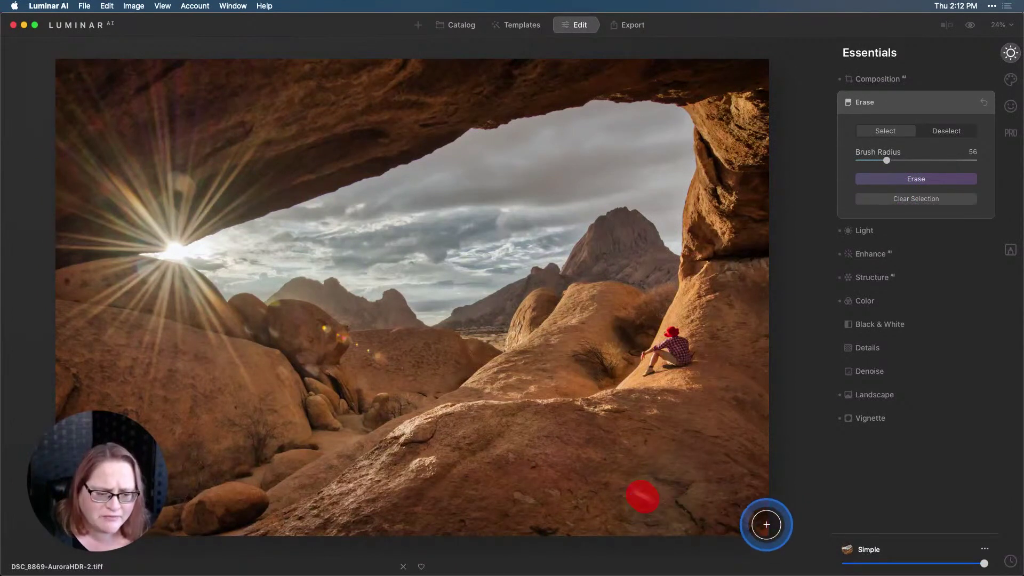
drag(766, 521, 770, 528)
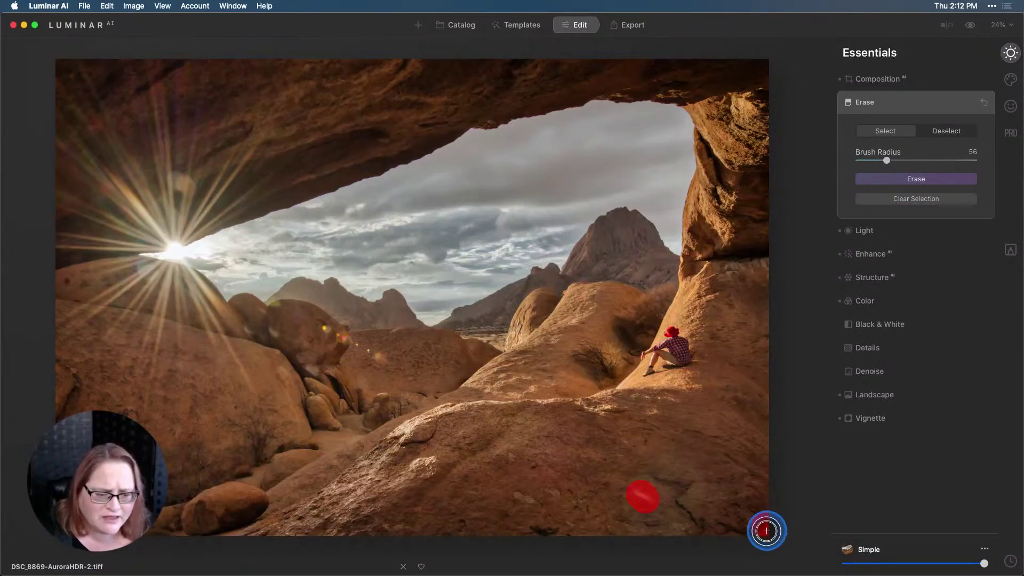
click(915, 178)
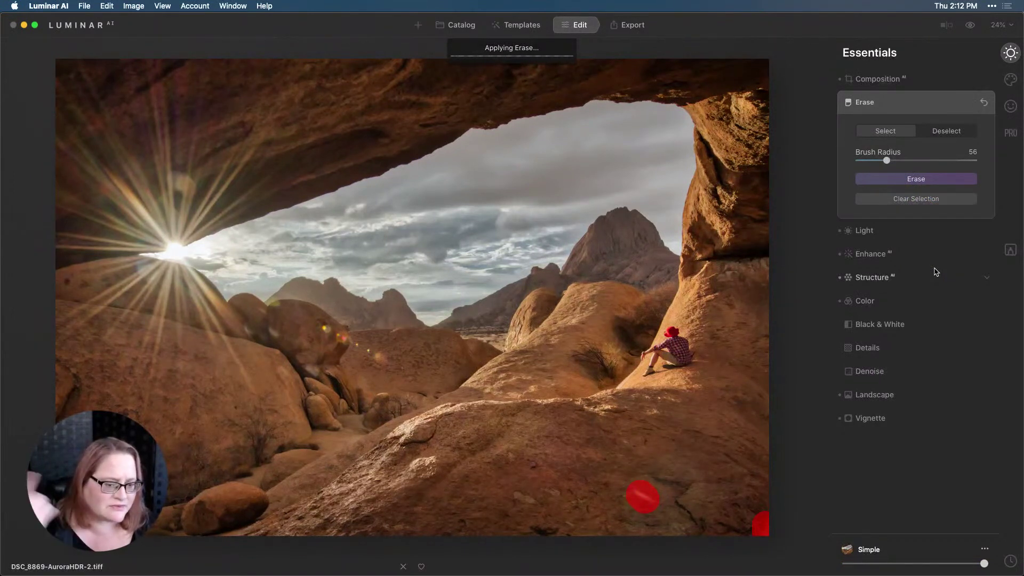
click(933, 181)
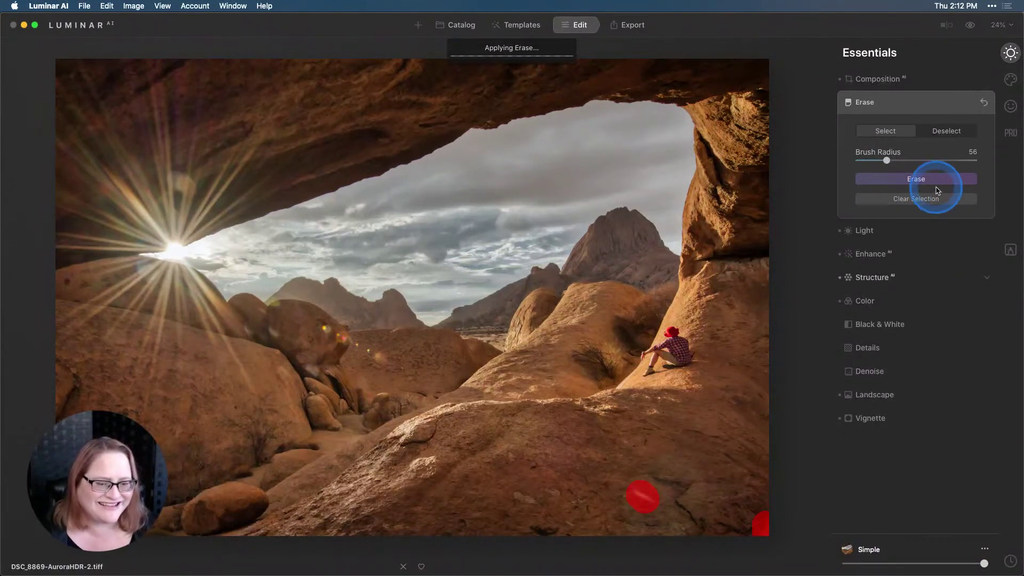
click(702, 113)
mouse_move(702, 113)
mouse_down()
mouse_move(765, 138)
mouse_move(801, 185)
mouse_up()
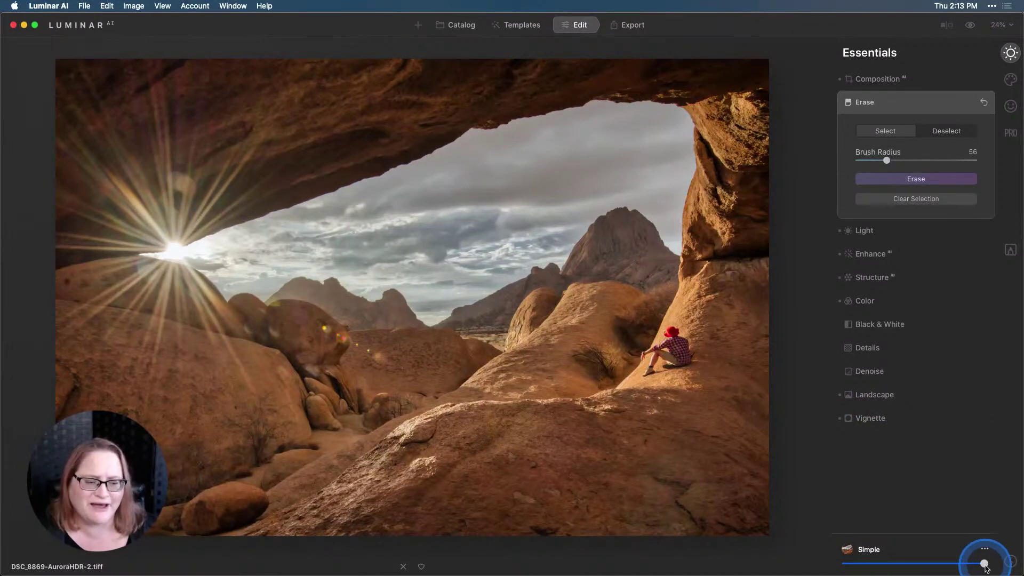
Weaken the Simple template's amount slightly.
drag(986, 567, 927, 566)
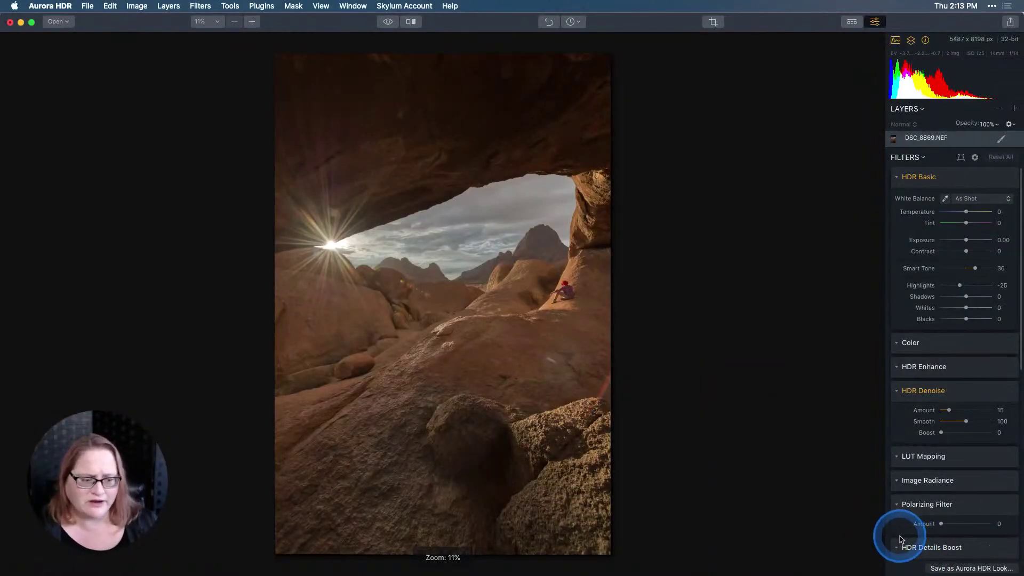
Switch to Aurora HDR and dismiss Luminar AI's Problem Report dialog.
key(super+Tab)
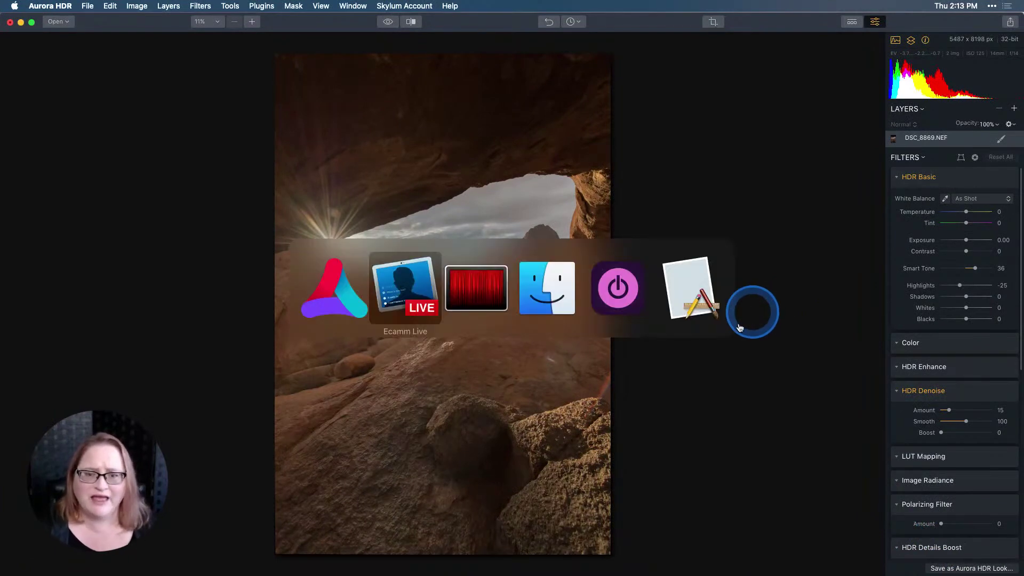
click(332, 314)
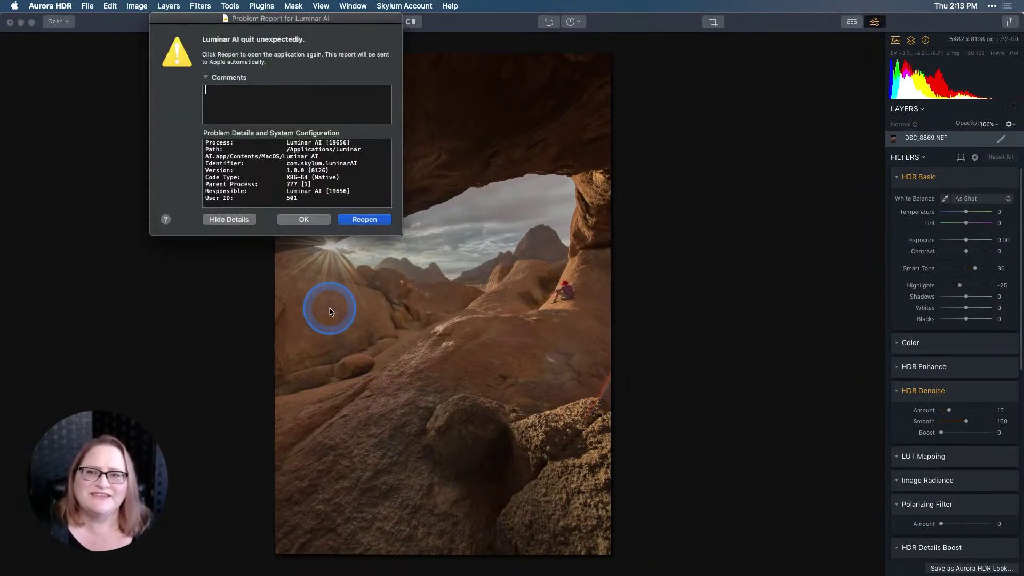
click(312, 219)
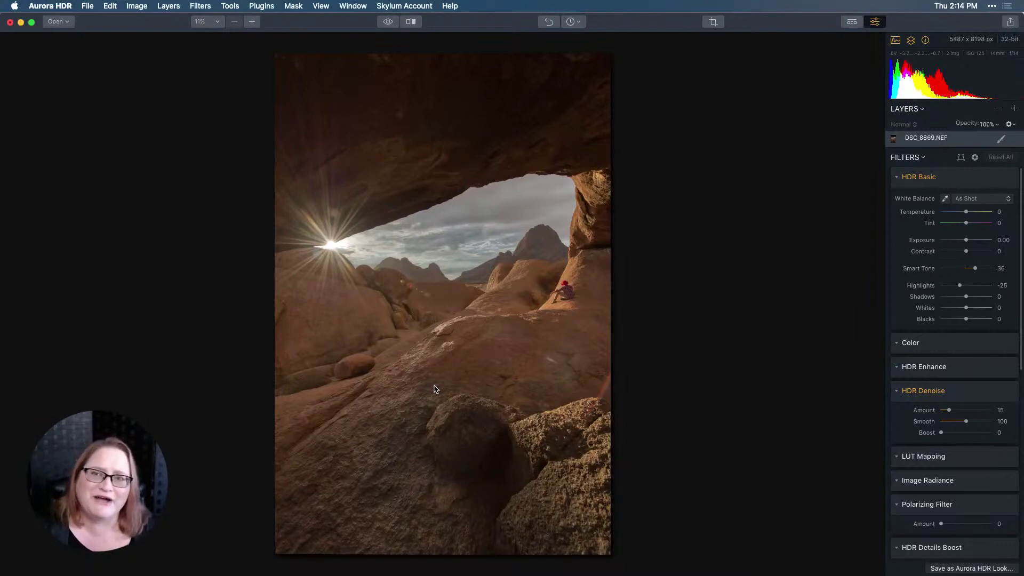
drag(434, 389, 457, 385)
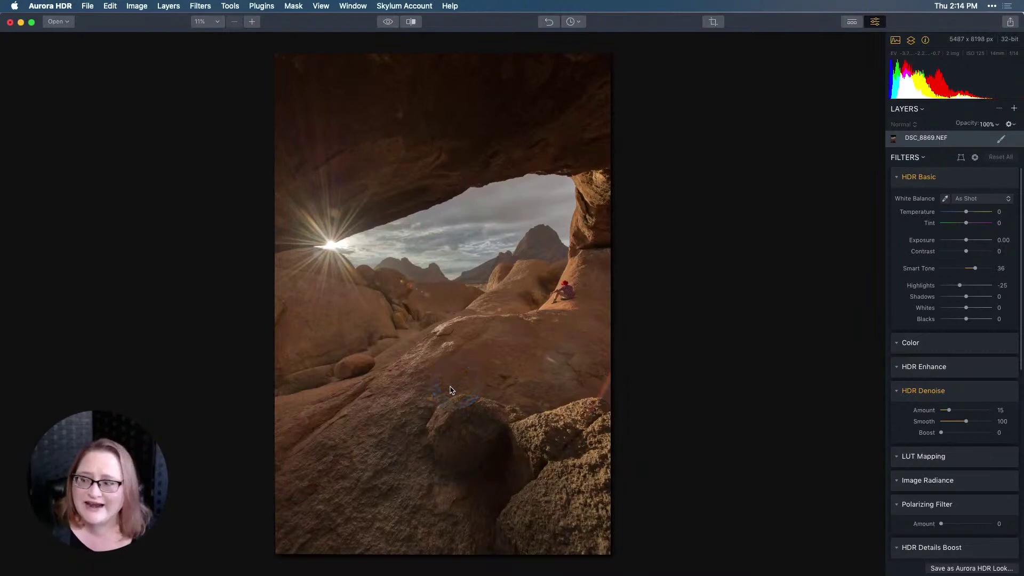
click(224, 491)
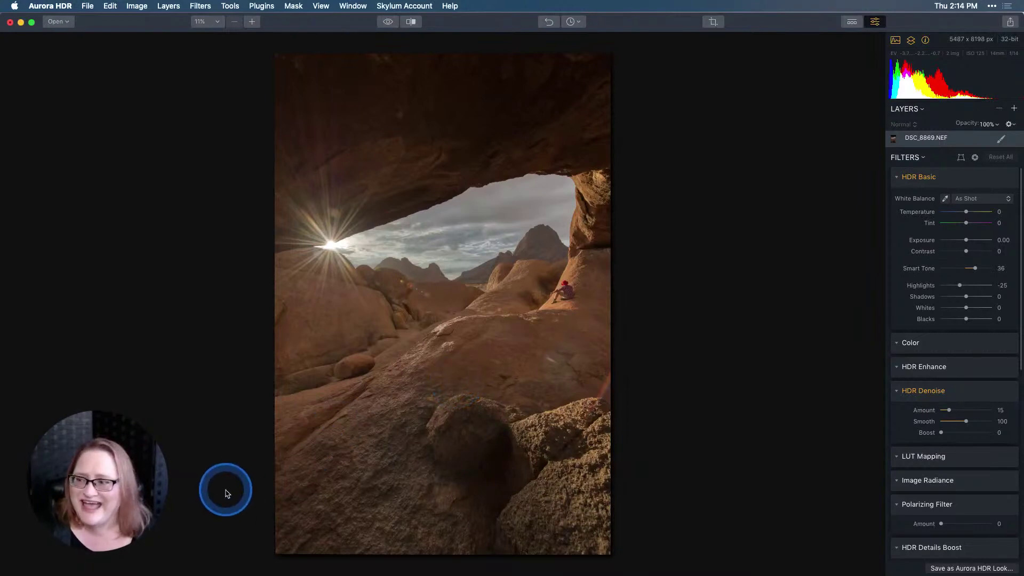